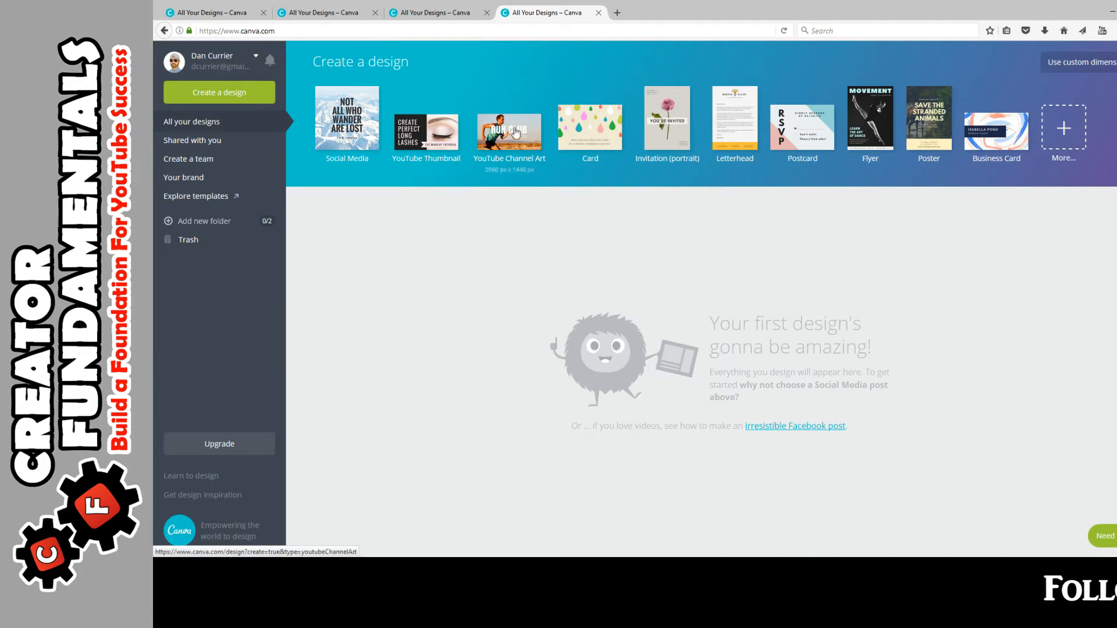
# Step: Start a new YouTube Thumbnail design from the full list of design types
pyautogui.click(1071, 131)
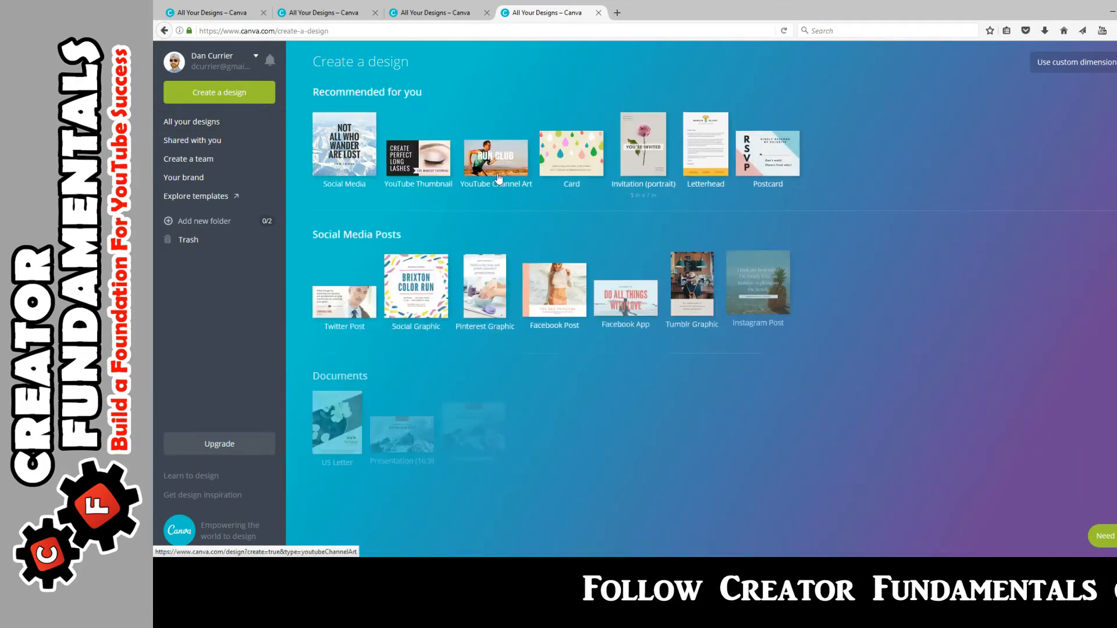
pyautogui.scroll(-8, 413, 260)
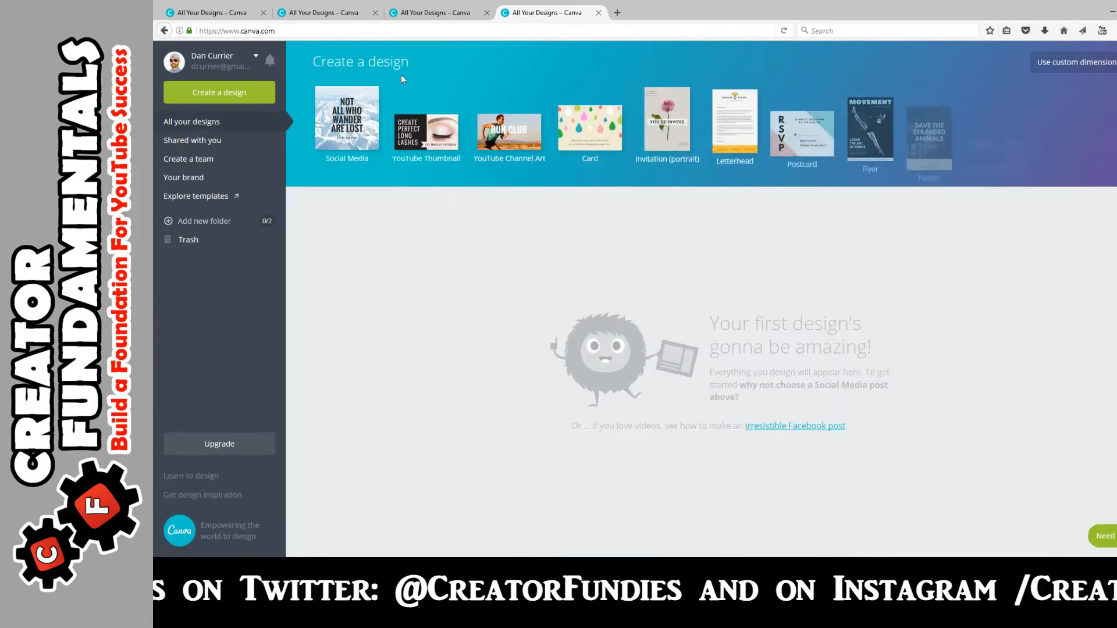
pyautogui.click(432, 140)
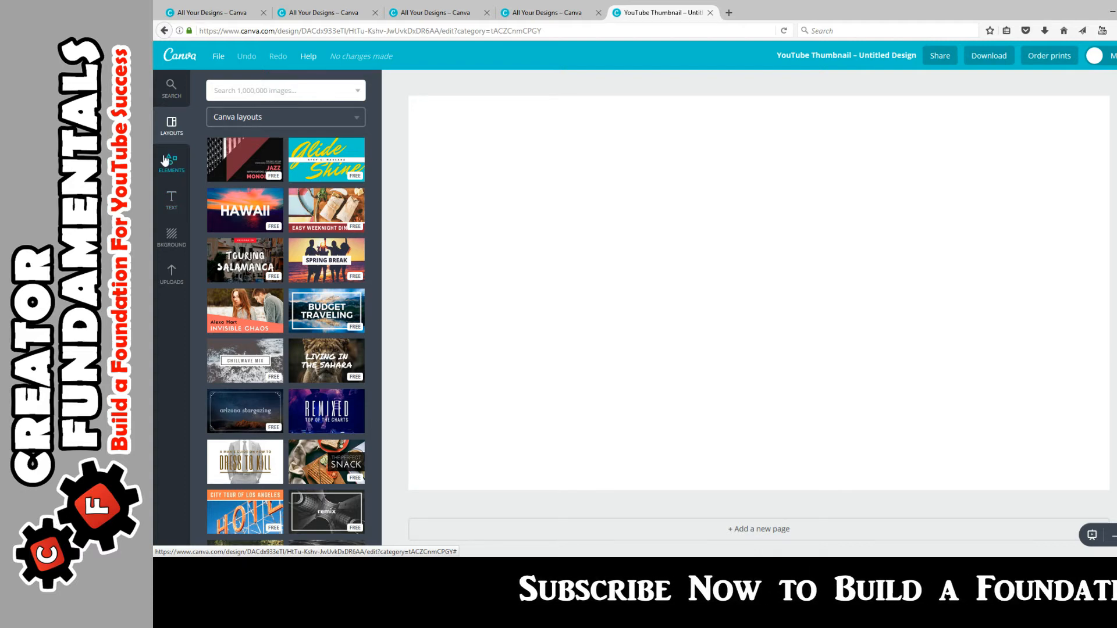
# Step: Browse Elements and show the Shapes library of squares, circles, triangles and stars
pyautogui.click(172, 274)
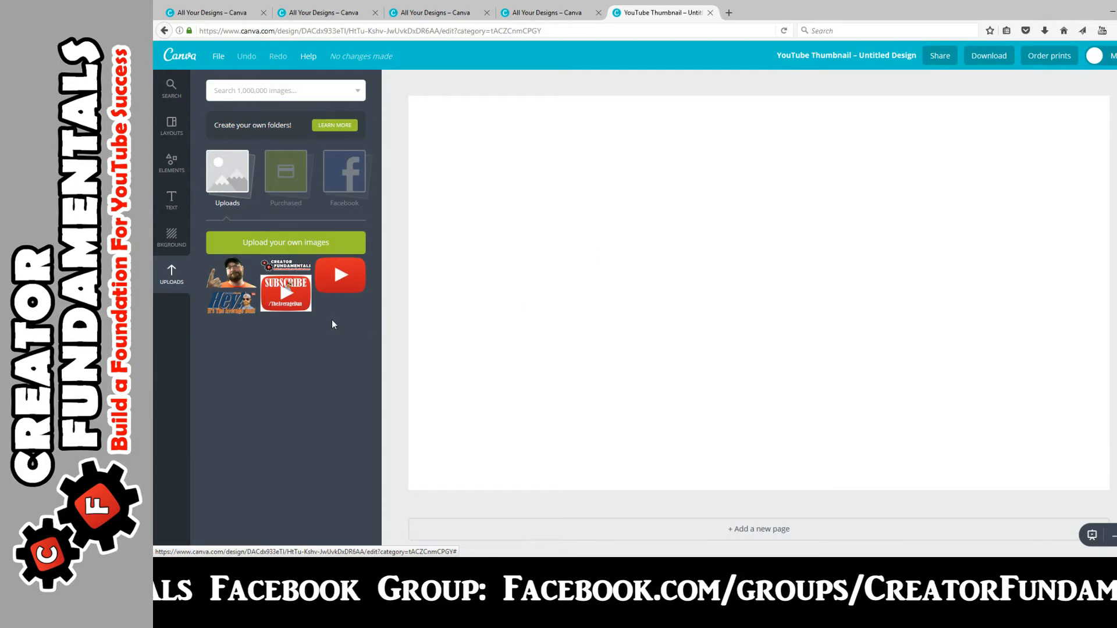
pyautogui.click(172, 163)
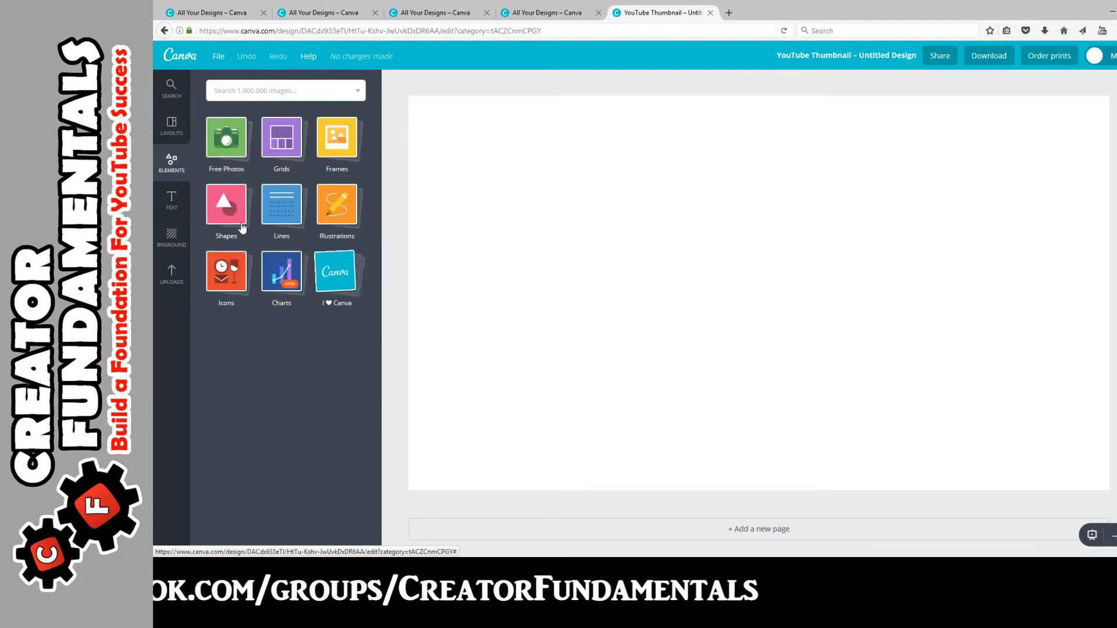
pyautogui.click(232, 213)
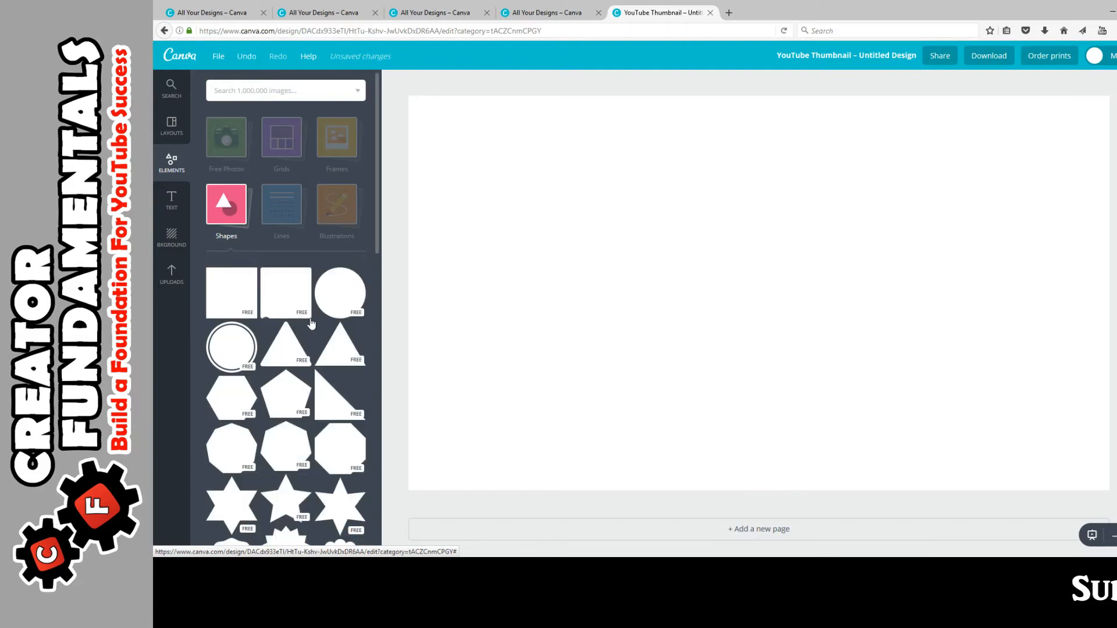
# Step: Add a mid-grey square and stretch it to cover the whole thumbnail page
pyautogui.click(310, 320)
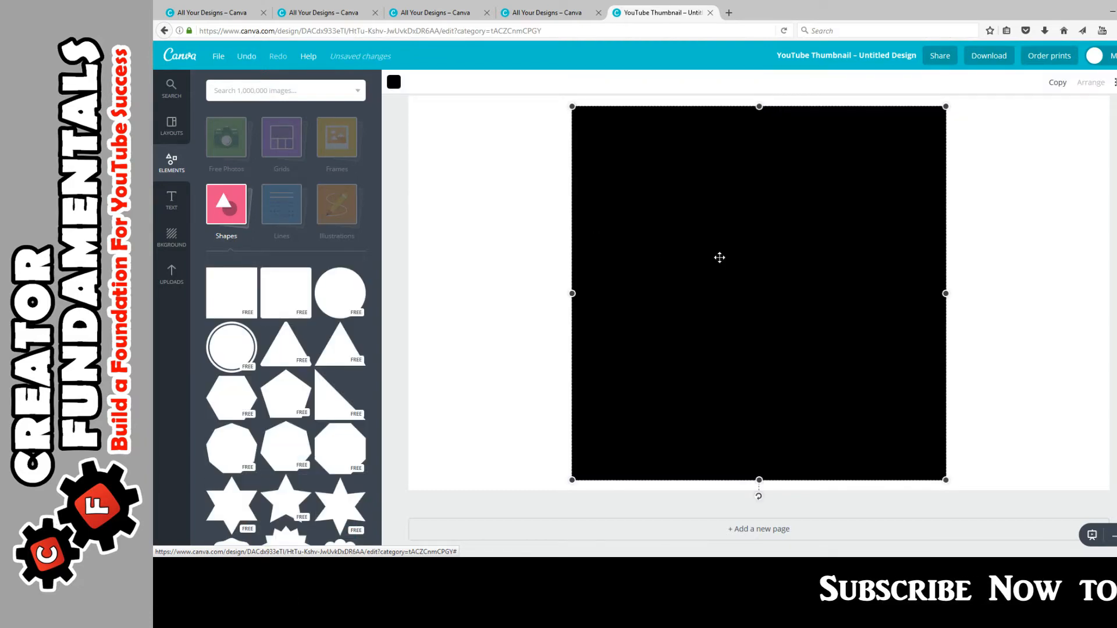
pyautogui.click(393, 82)
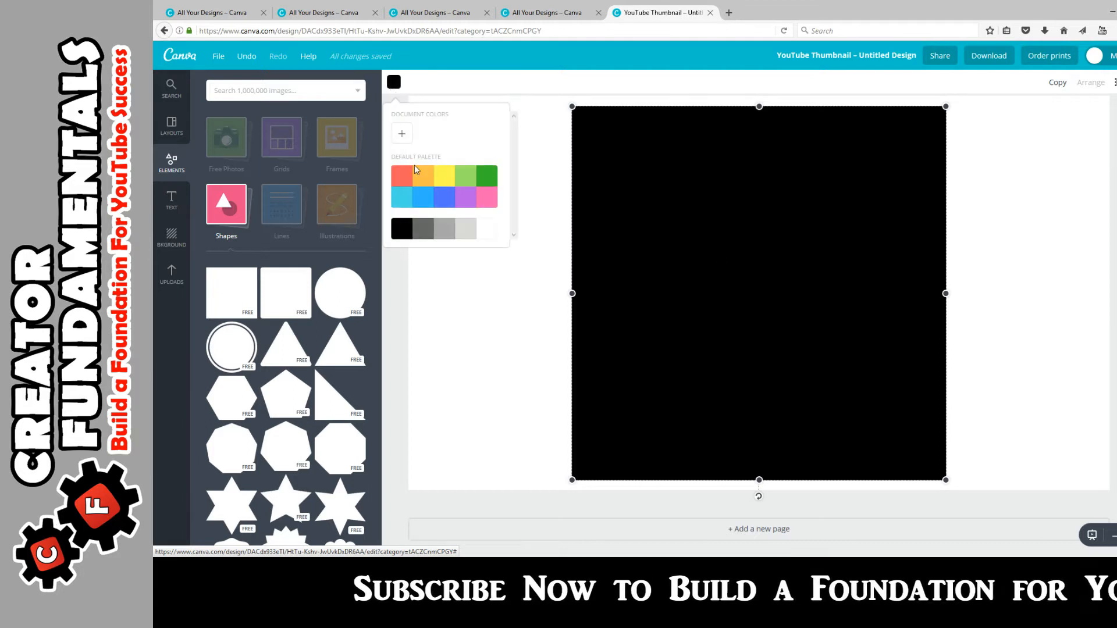
pyautogui.click(443, 228)
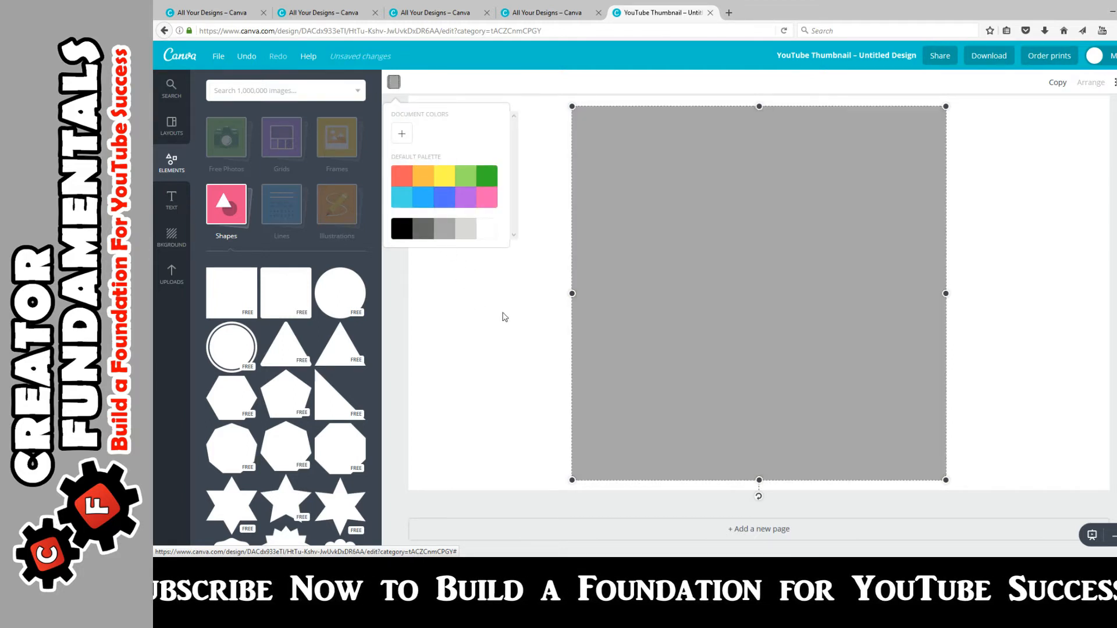
pyautogui.moveTo(698, 298); pyautogui.dragTo(546, 255)
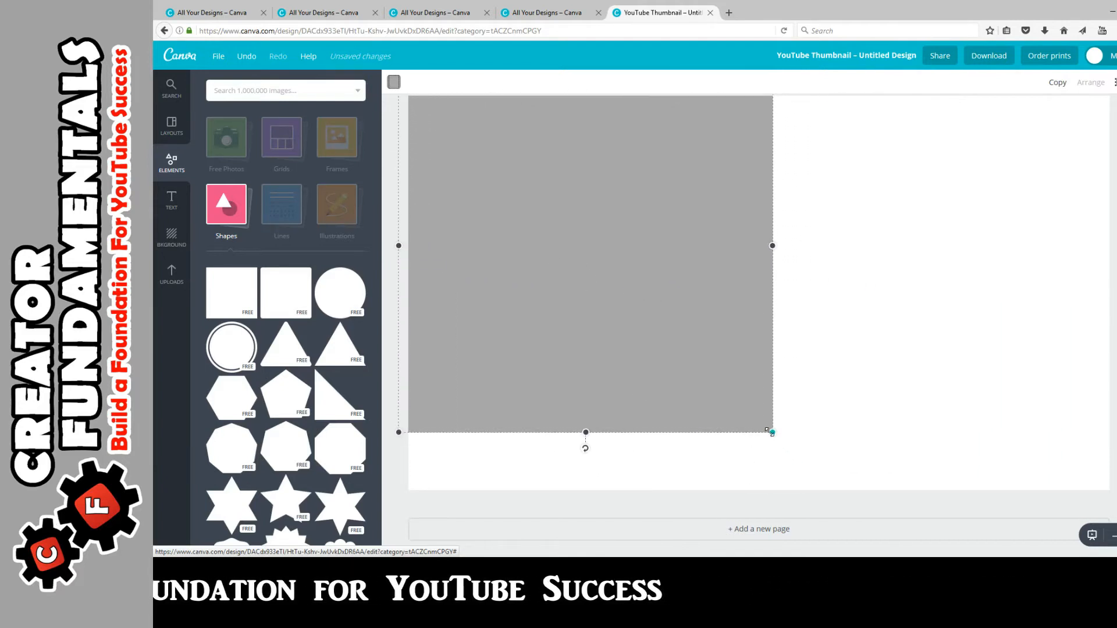
pyautogui.moveTo(771, 432); pyautogui.dragTo(1027, 623)
pyautogui.moveTo(861, 374); pyautogui.dragTo(846, 93)
pyautogui.moveTo(1012, 396); pyautogui.dragTo(1116, 506)
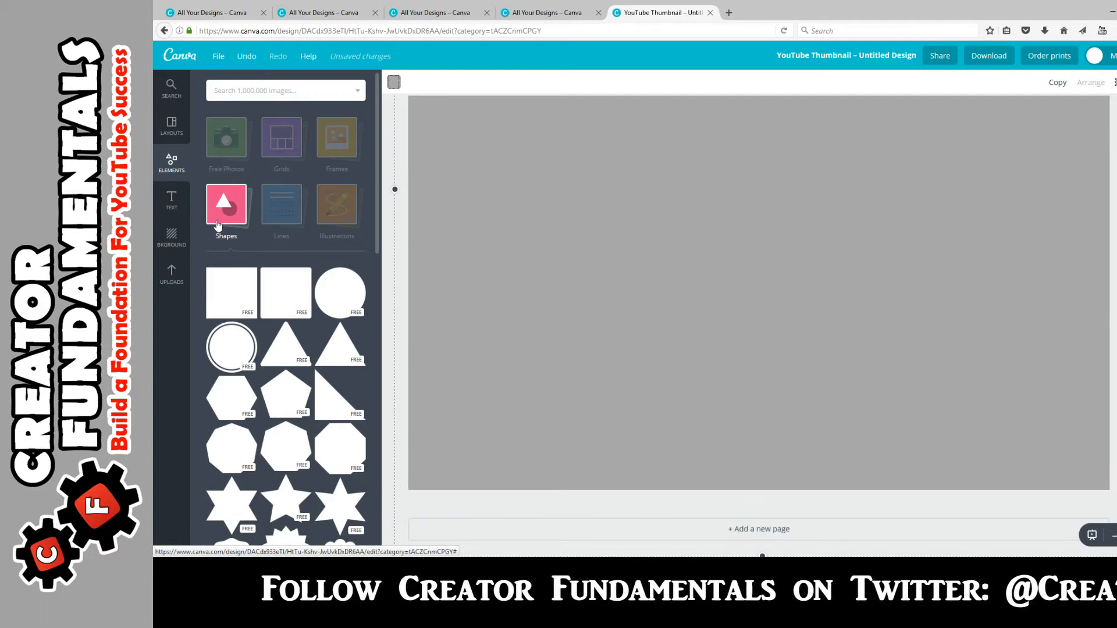
pyautogui.click(171, 274)
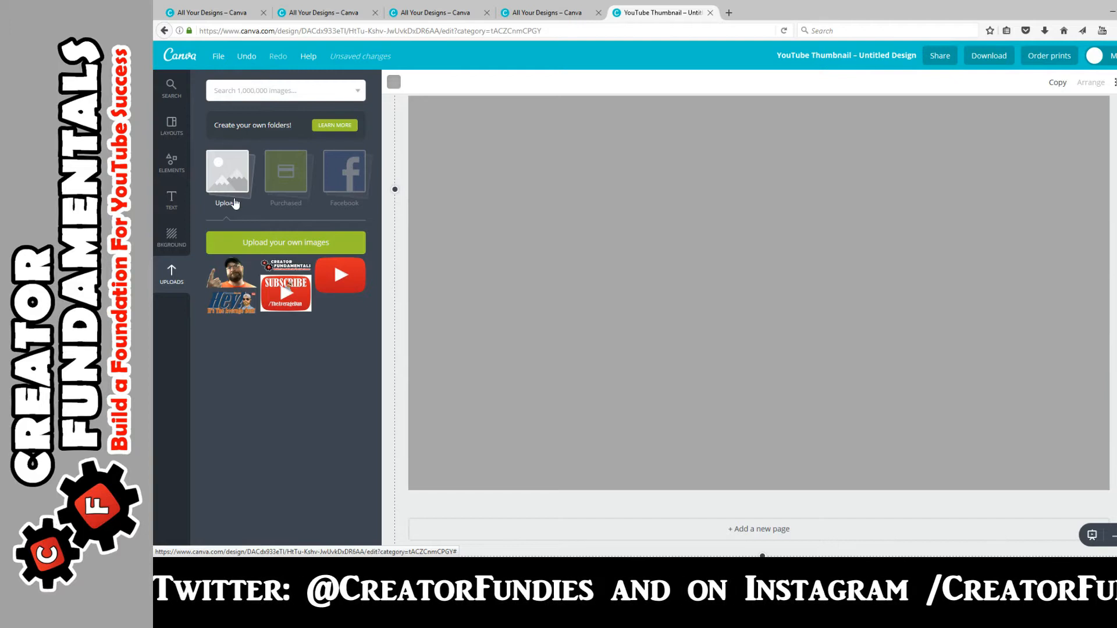
# Step: Add the uploaded presenter cutout, enlarge it and push it against the right edge
pyautogui.click(235, 278)
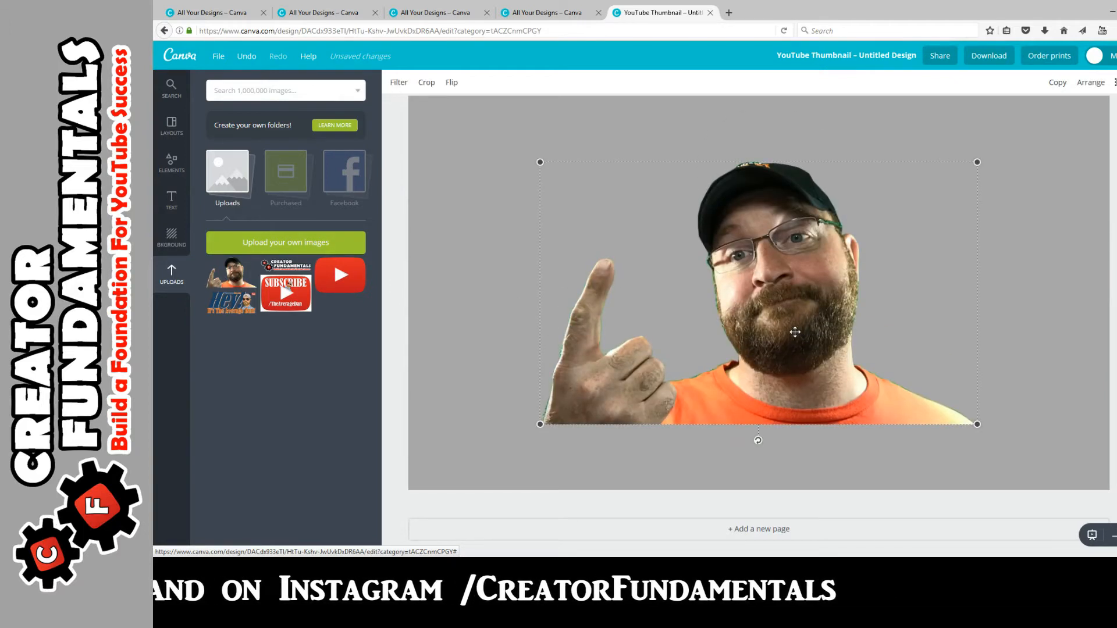
pyautogui.moveTo(795, 332); pyautogui.dragTo(929, 297)
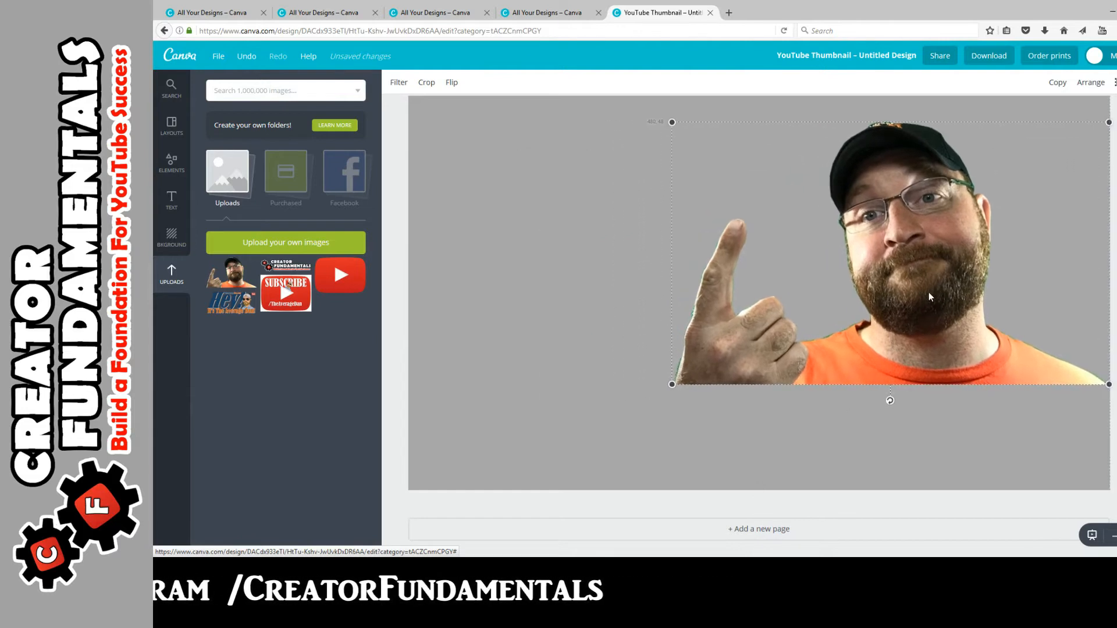
pyautogui.moveTo(670, 385); pyautogui.dragTo(542, 464)
pyautogui.moveTo(775, 330); pyautogui.dragTo(752, 268)
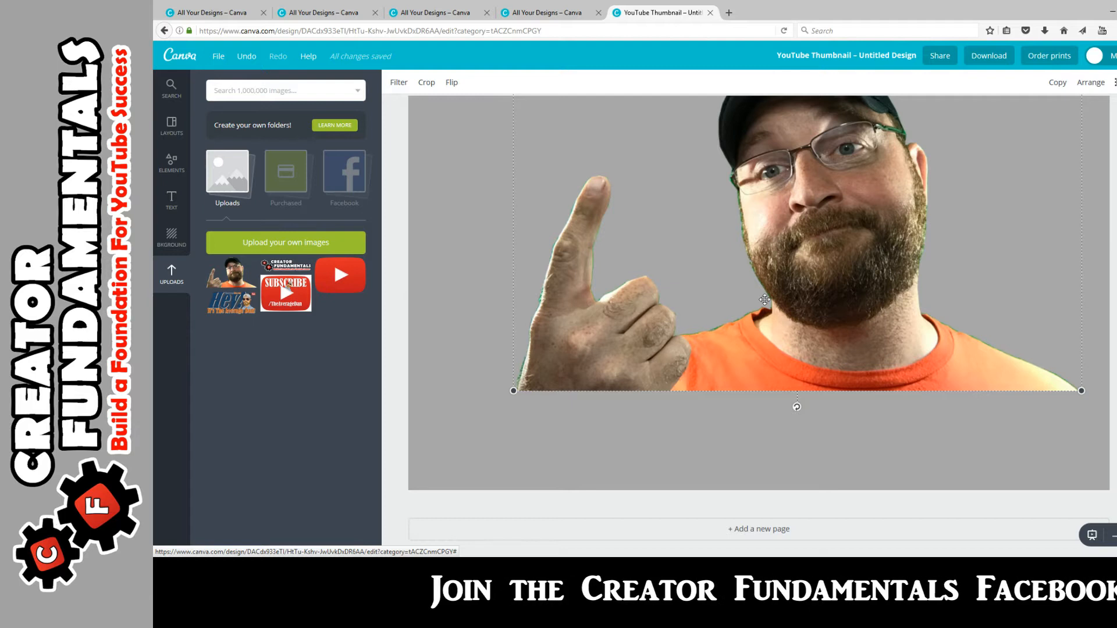
pyautogui.moveTo(786, 325); pyautogui.dragTo(943, 426)
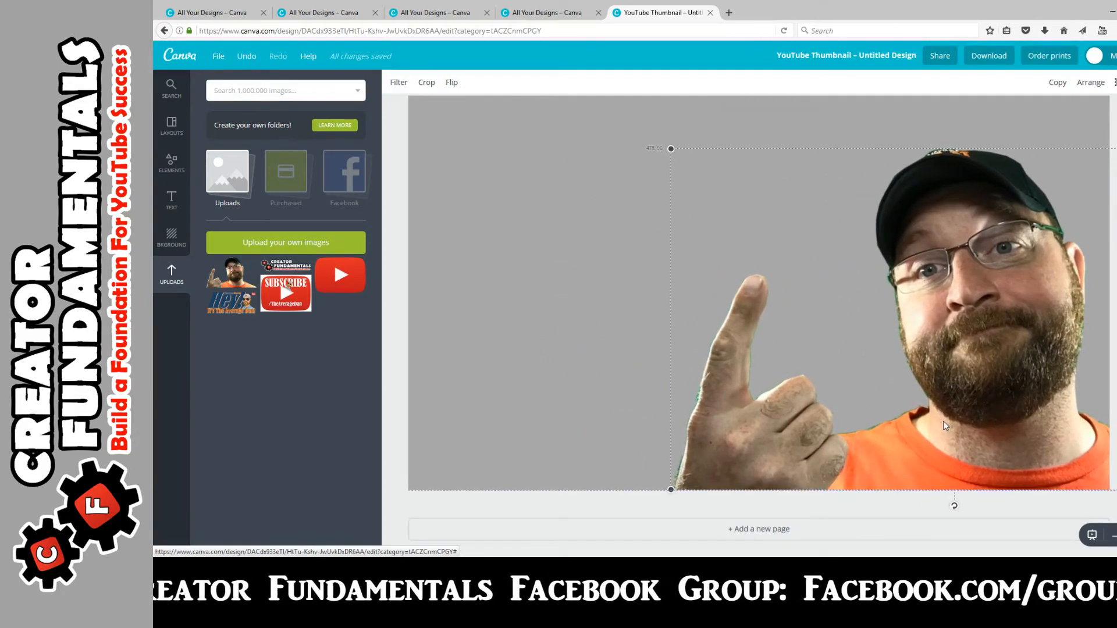
pyautogui.click(571, 242)
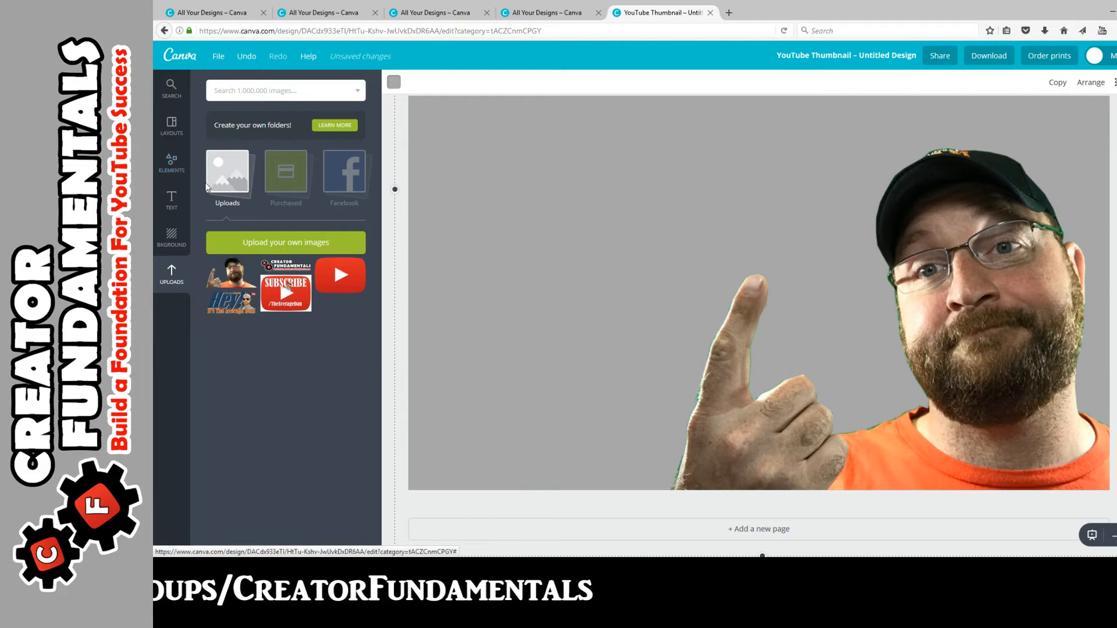
# Step: Add a black square and flatten it into a slightly tilted banner at the upper left
pyautogui.click(173, 165)
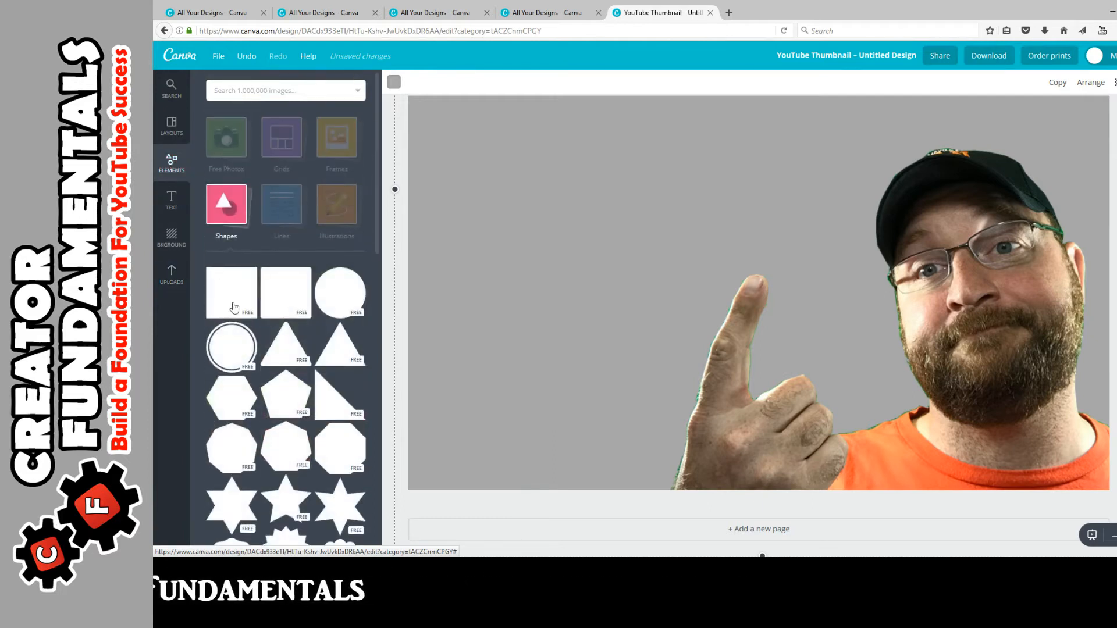
pyautogui.click(232, 292)
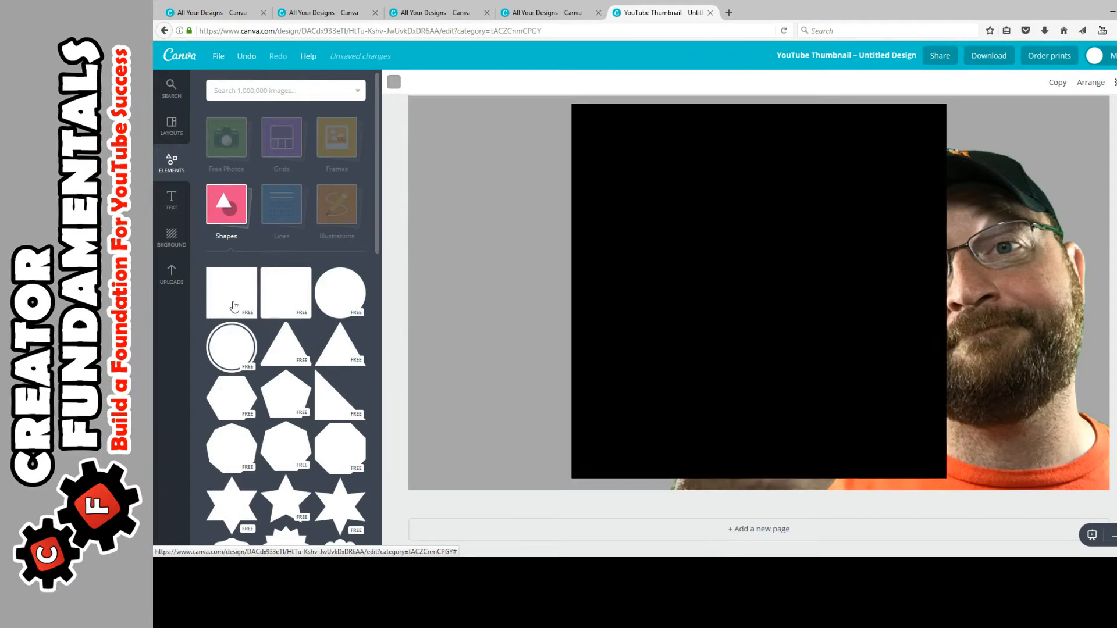
pyautogui.moveTo(757, 208); pyautogui.dragTo(658, 182)
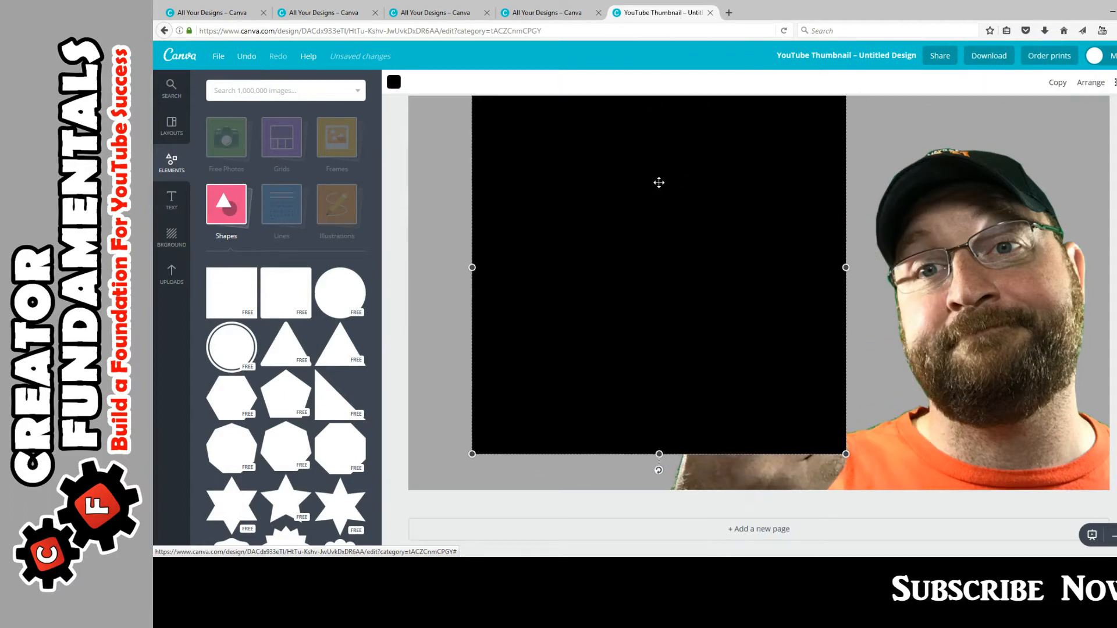
pyautogui.moveTo(656, 116); pyautogui.dragTo(697, 174)
pyautogui.moveTo(700, 168); pyautogui.dragTo(695, 167)
pyautogui.moveTo(620, 232); pyautogui.dragTo(624, 237)
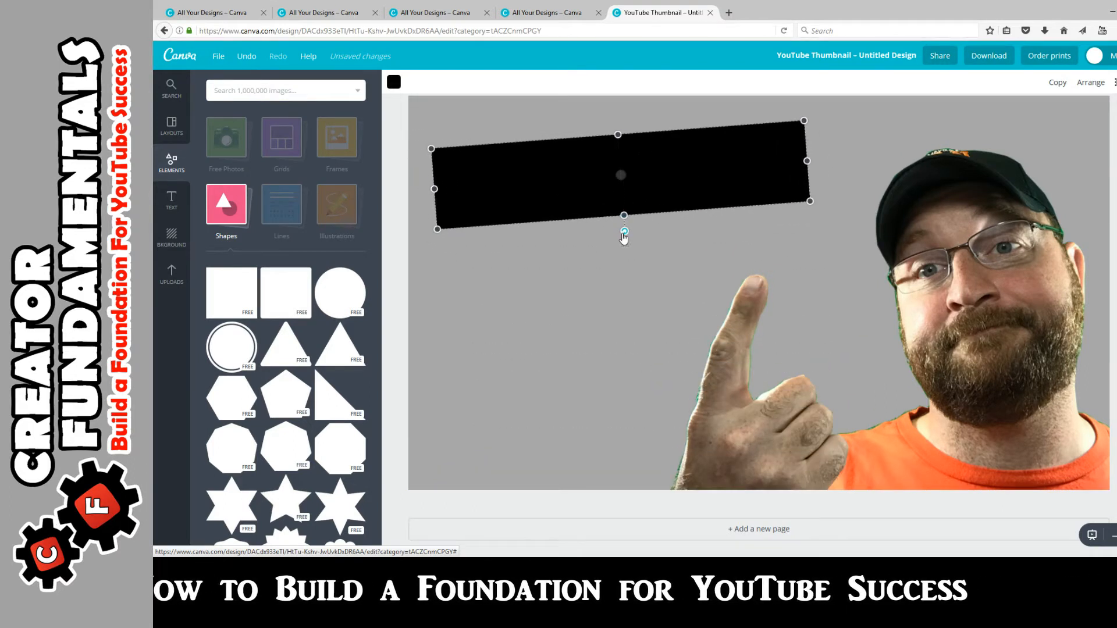
pyautogui.moveTo(677, 206); pyautogui.dragTo(667, 208)
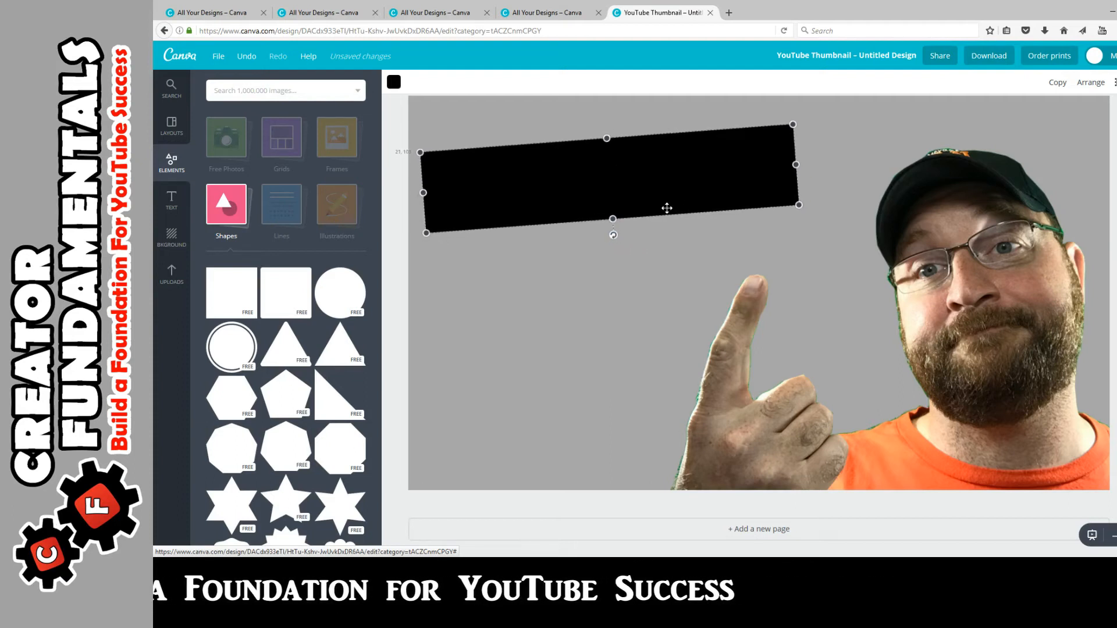
pyautogui.moveTo(520, 181); pyautogui.dragTo(518, 170)
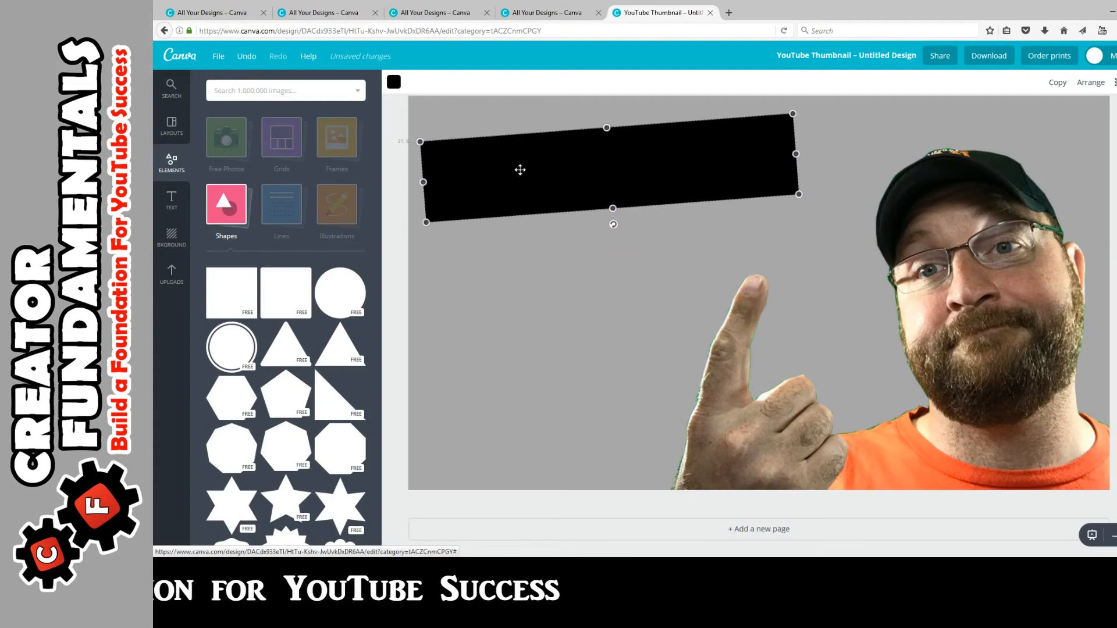
# Step: Recolour the banner rectangle to custom red ff0017
pyautogui.click(394, 82)
pyautogui.click(401, 135)
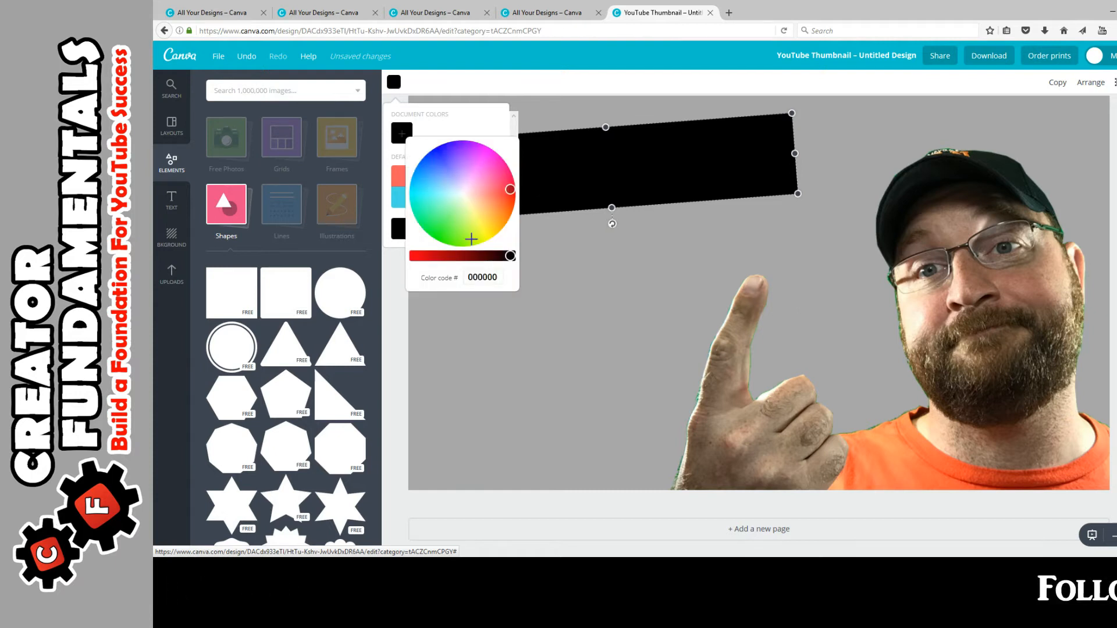
pyautogui.click(414, 256)
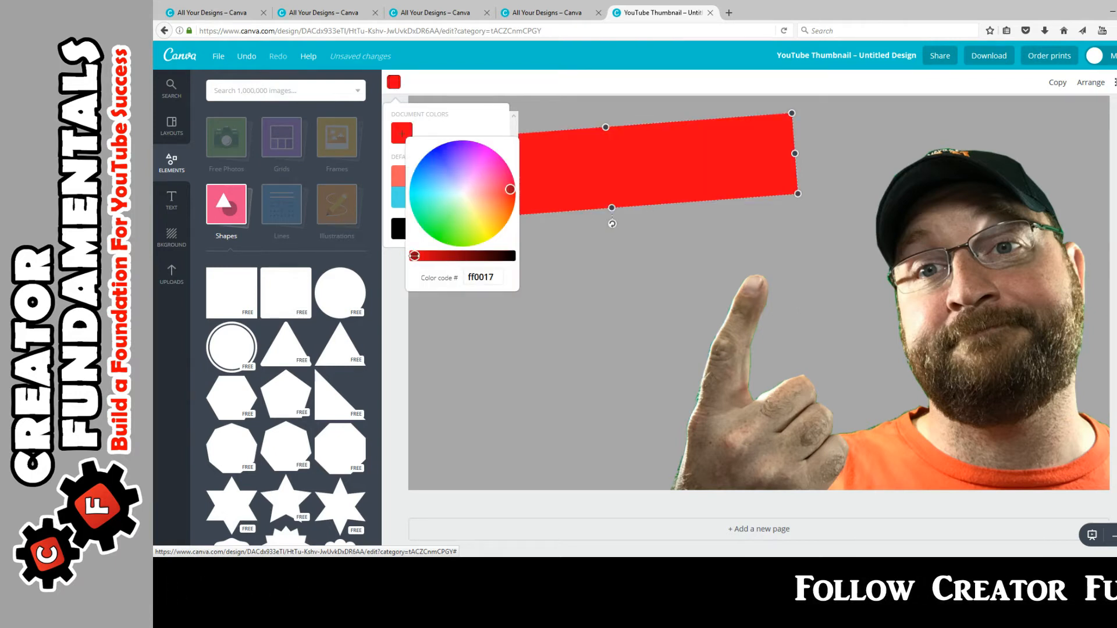
pyautogui.click(571, 178)
pyautogui.click(185, 207)
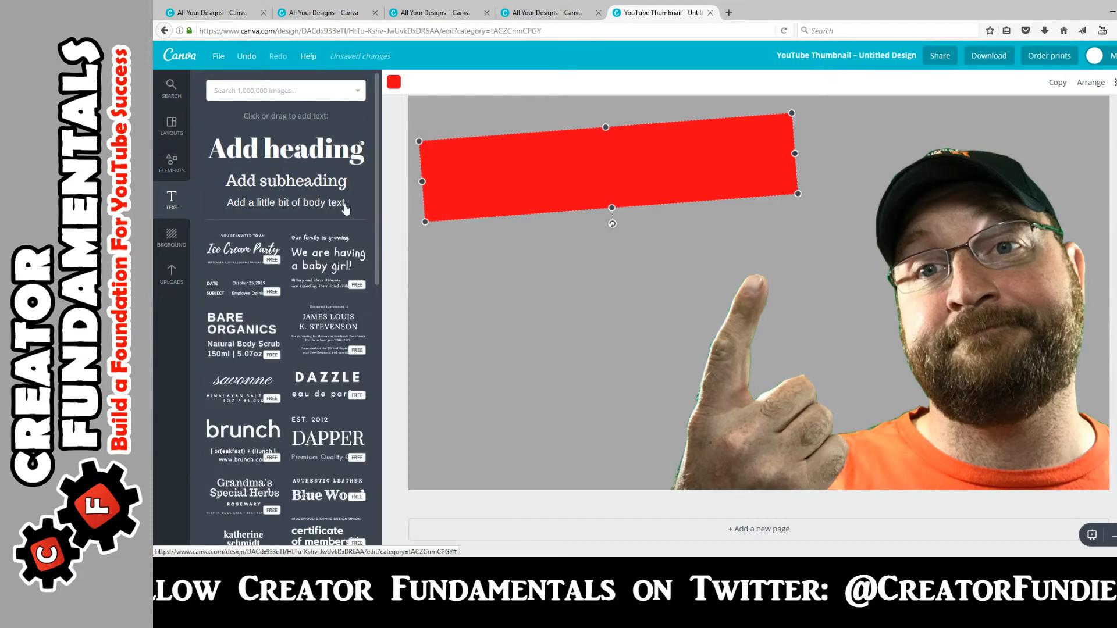
# Step: Add a heading text box and move it below the red banner
pyautogui.scroll(-4, 278, 309)
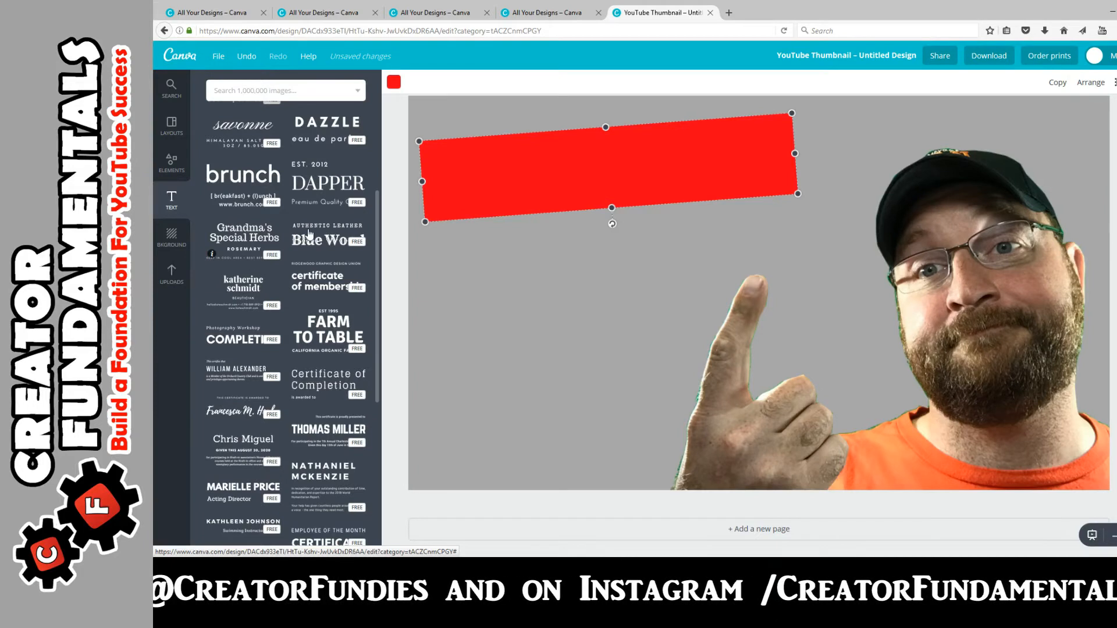
pyautogui.scroll(4, 348, 288)
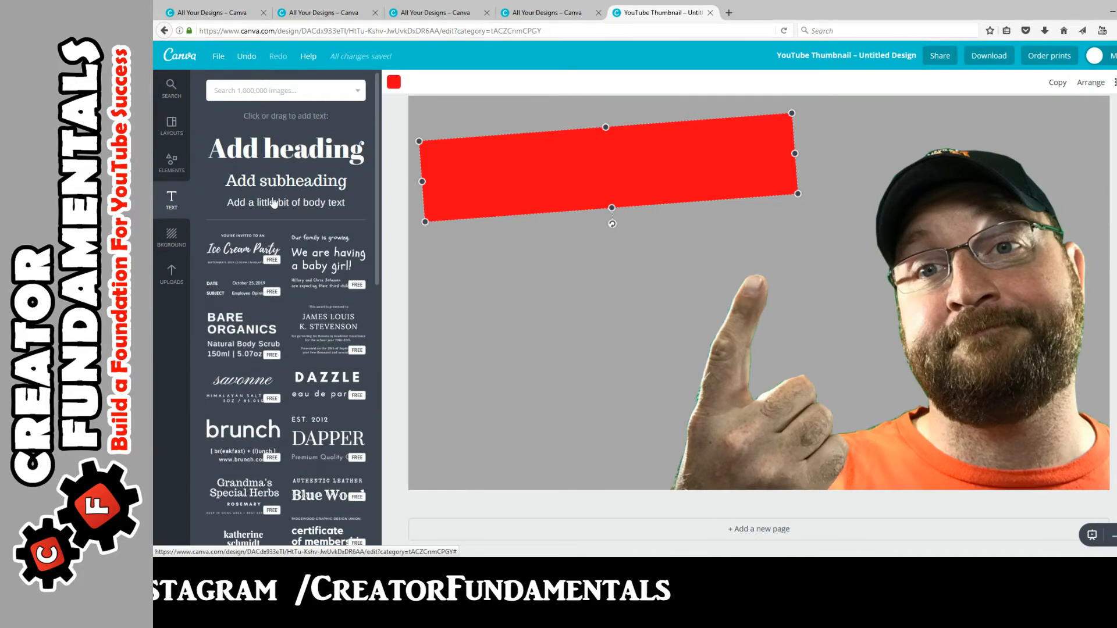
pyautogui.click(283, 156)
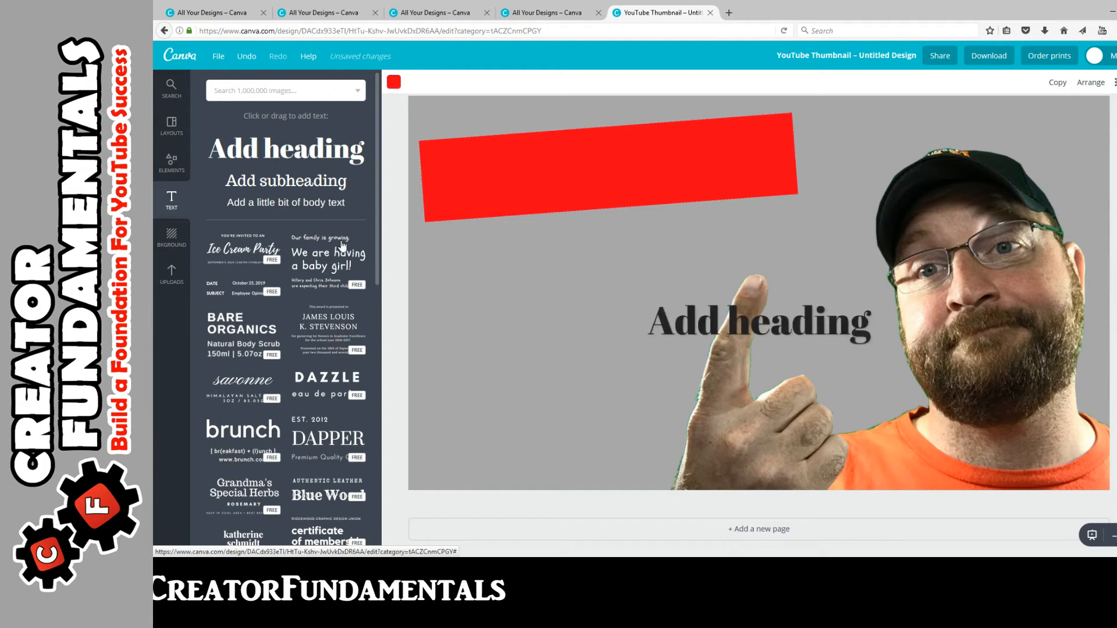
pyautogui.doubleClick(714, 320)
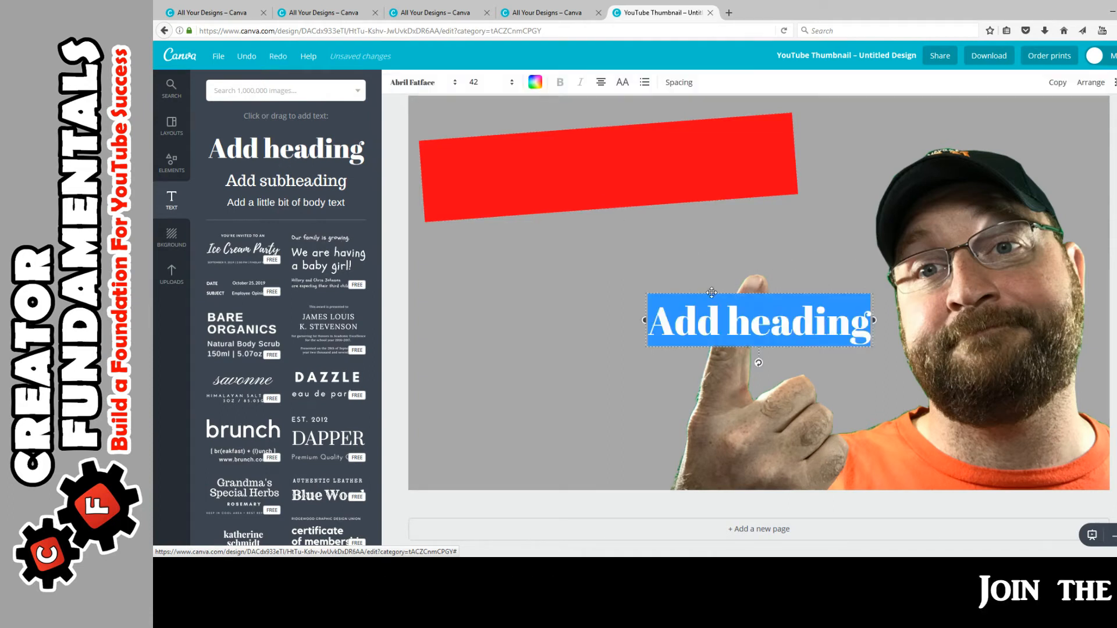
pyautogui.moveTo(712, 292); pyautogui.dragTo(508, 260)
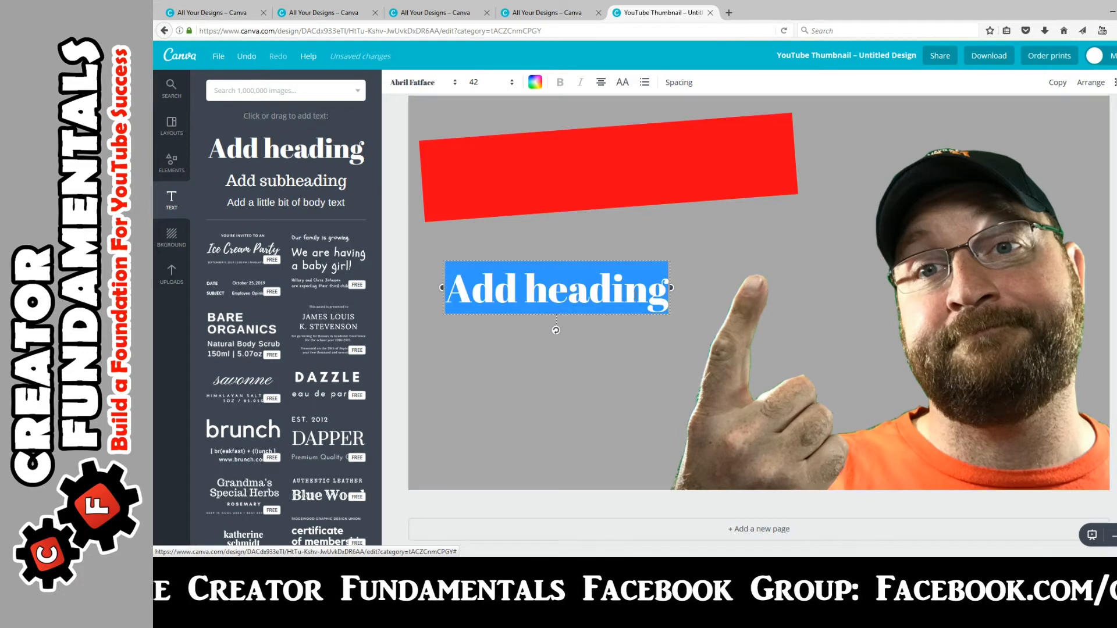
# Step: Set the heading text font to Open Sans Extra Bold
pyautogui.click(666, 292)
pyautogui.moveTo(666, 292); pyautogui.dragTo(446, 294)
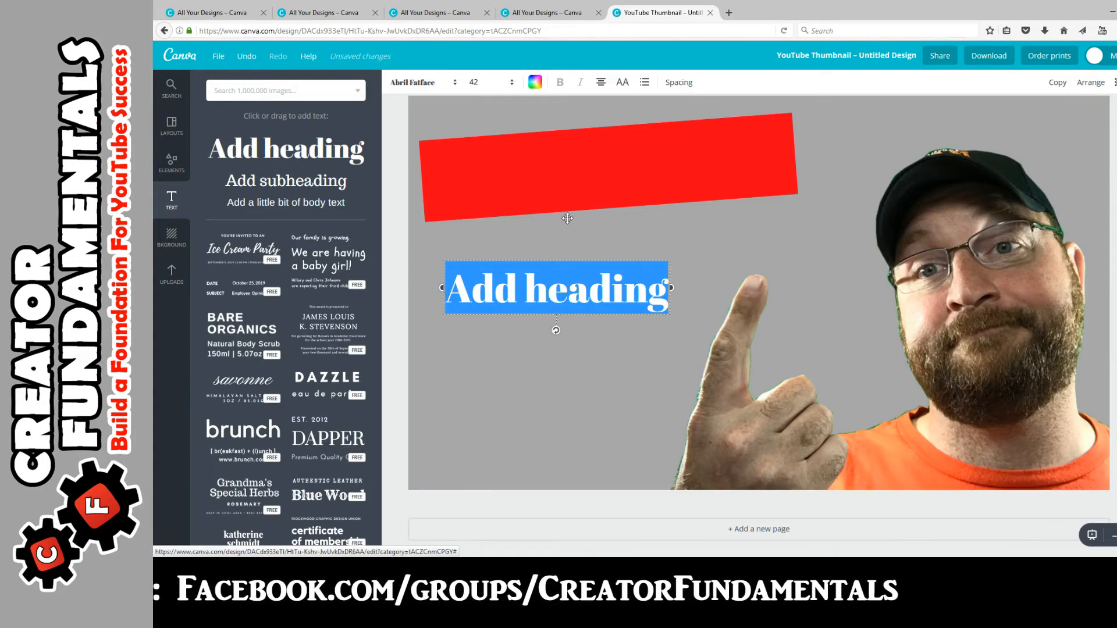
pyautogui.click(430, 86)
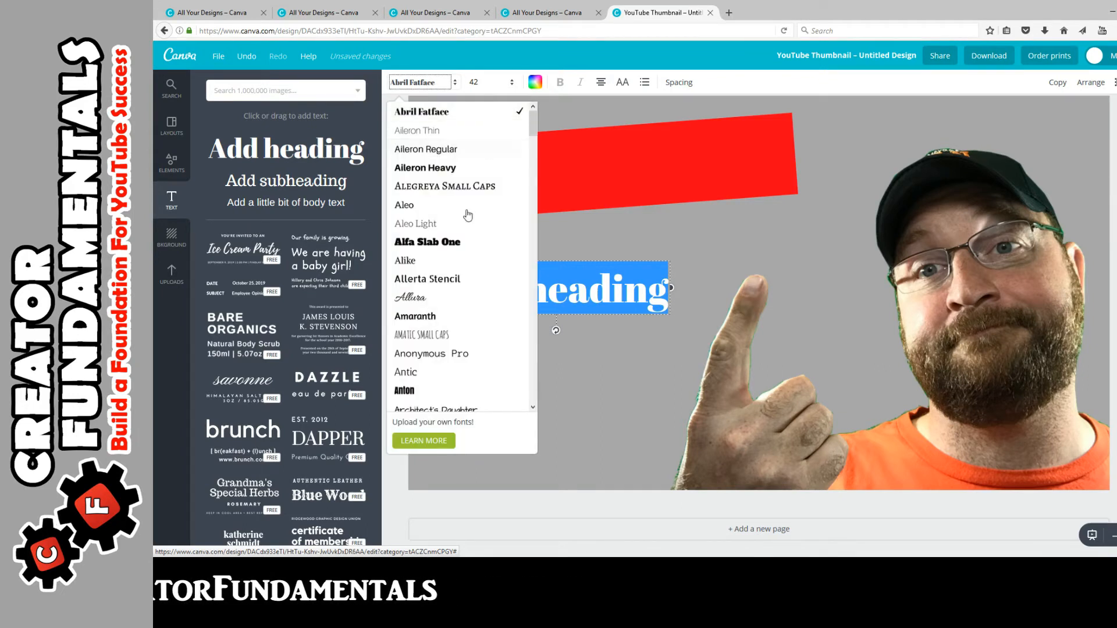
pyautogui.scroll(-15, 472, 246)
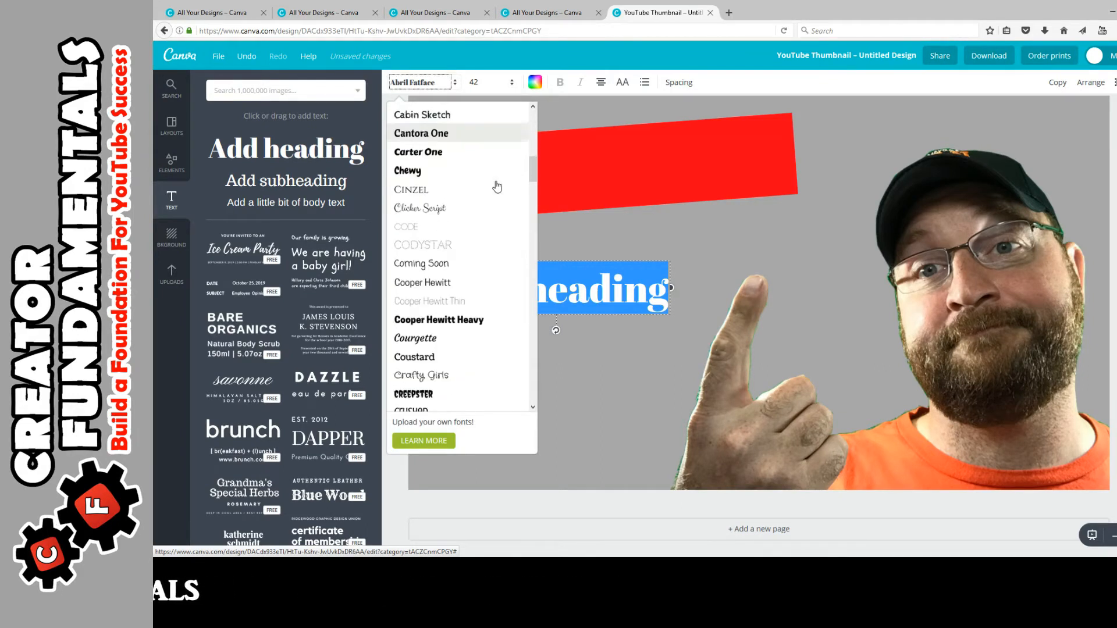
pyautogui.scroll(-1, 496, 185)
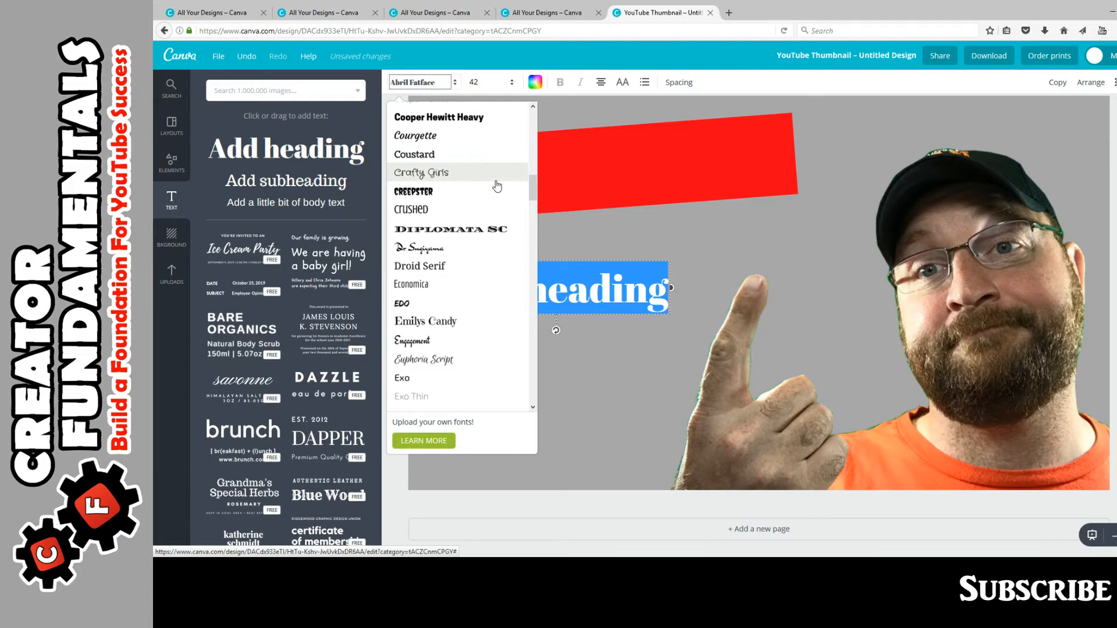
pyautogui.scroll(-2, 496, 185)
pyautogui.scroll(-3, 499, 181)
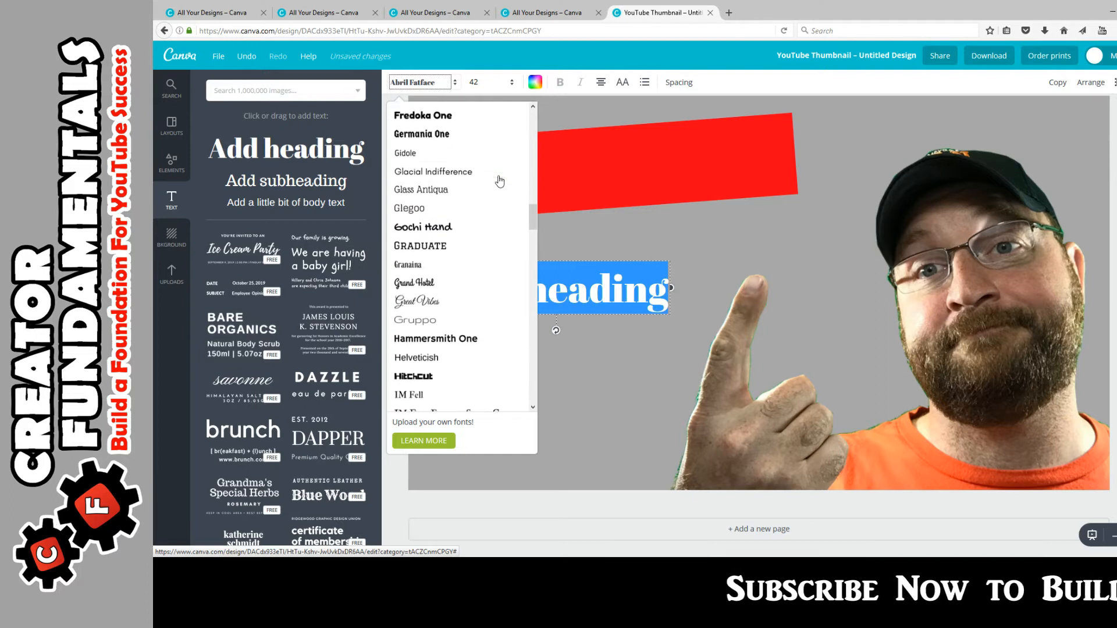
pyautogui.scroll(-2, 499, 181)
pyautogui.scroll(-1, 499, 182)
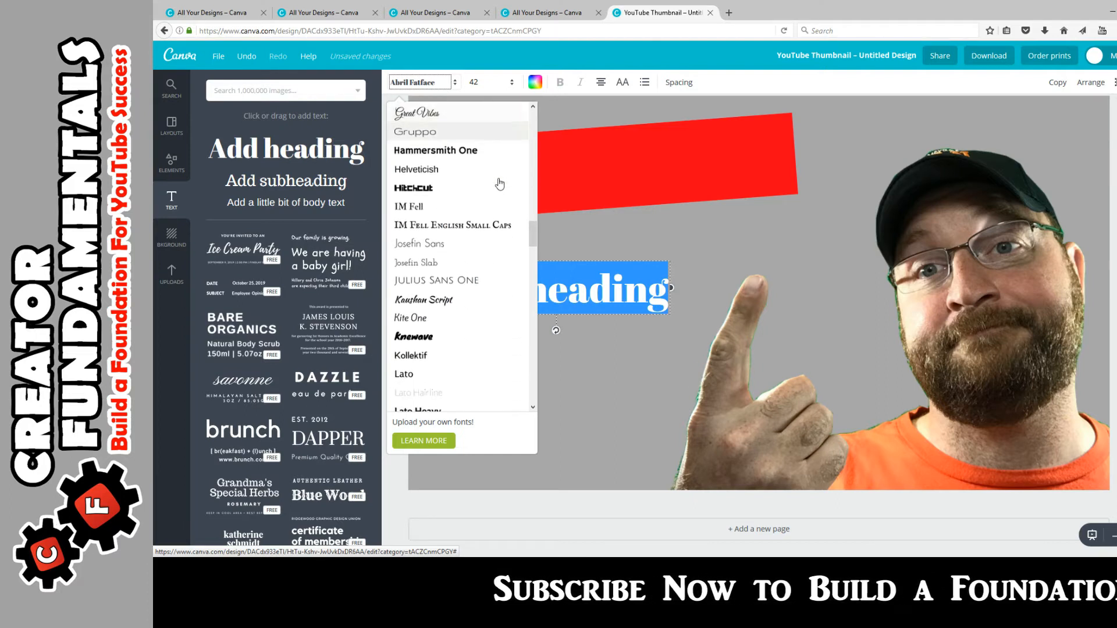
pyautogui.scroll(-8, 499, 184)
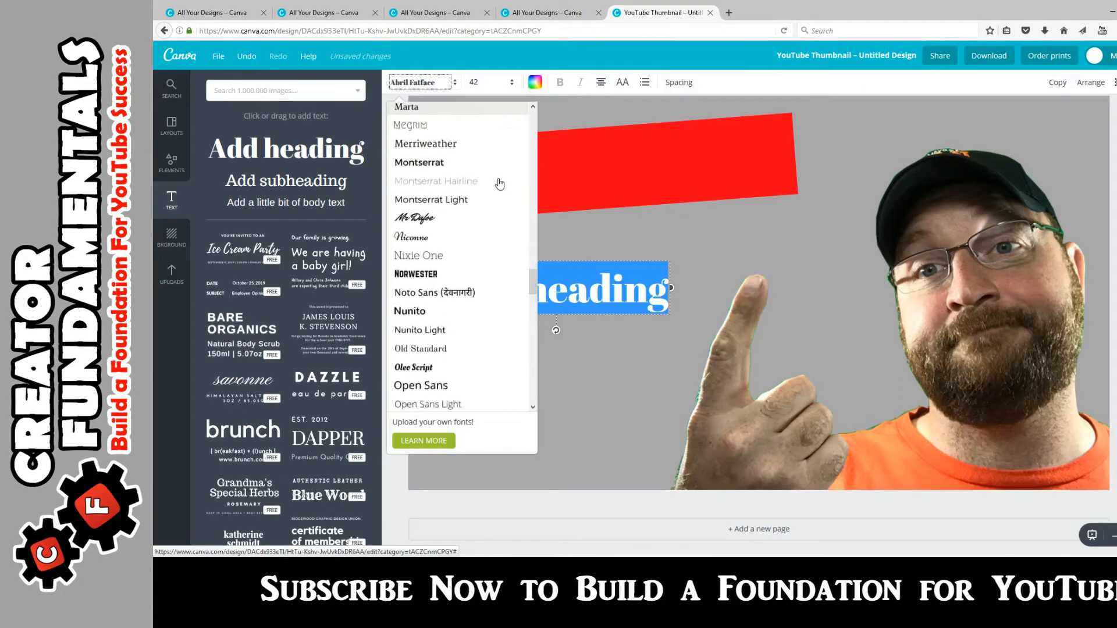
pyautogui.scroll(-4, 499, 183)
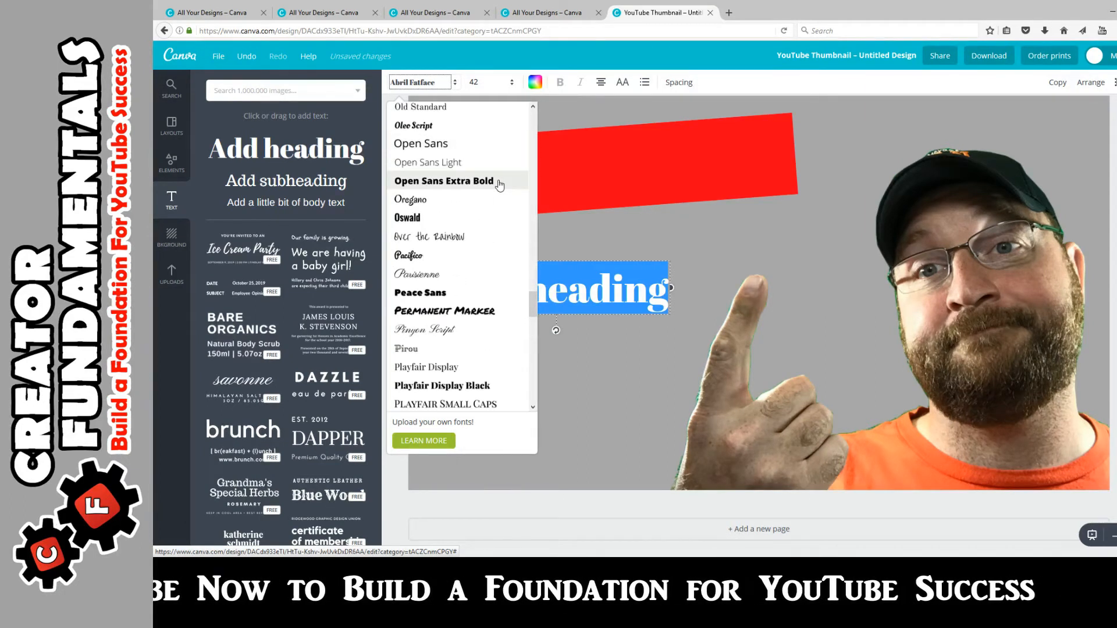
pyautogui.click(488, 182)
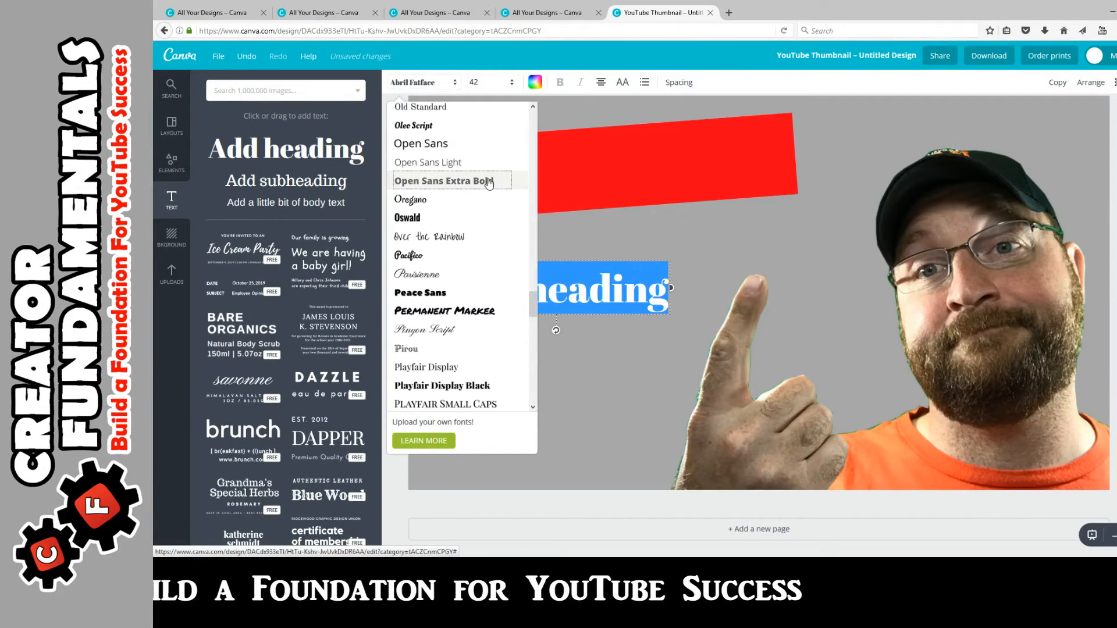
# Step: Widen the heading box so the text stays on one line, and adjust its position
pyautogui.moveTo(673, 320); pyautogui.dragTo(777, 325)
pyautogui.moveTo(694, 285); pyautogui.dragTo(524, 289)
pyautogui.click(750, 289)
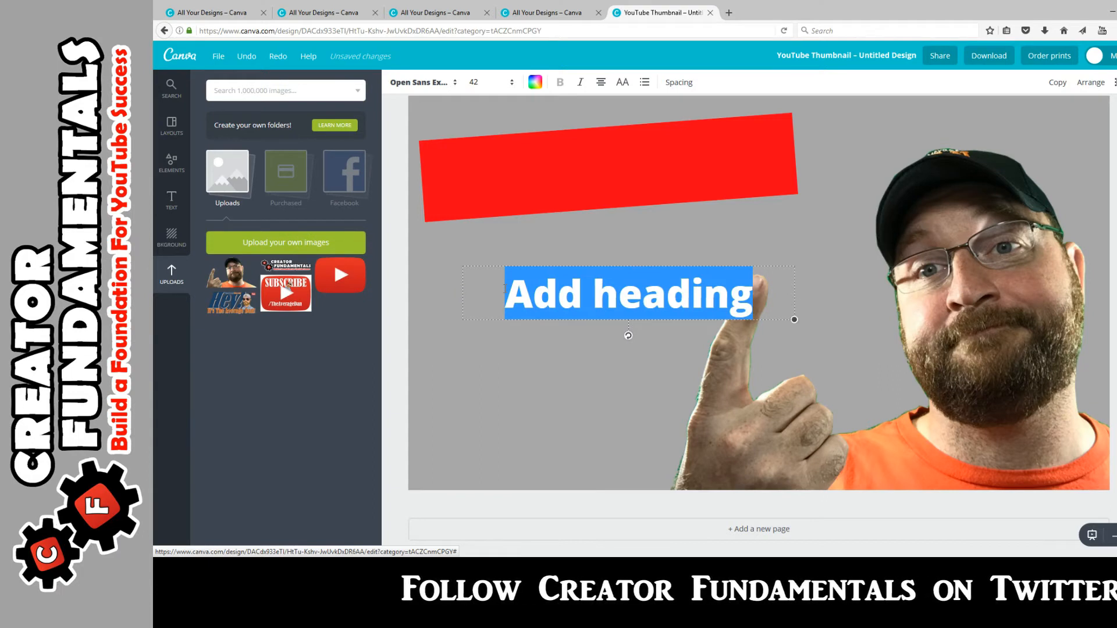
# Step: Replace the heading text with 'HOW TO' and colour it white
pyautogui.write('HOW')
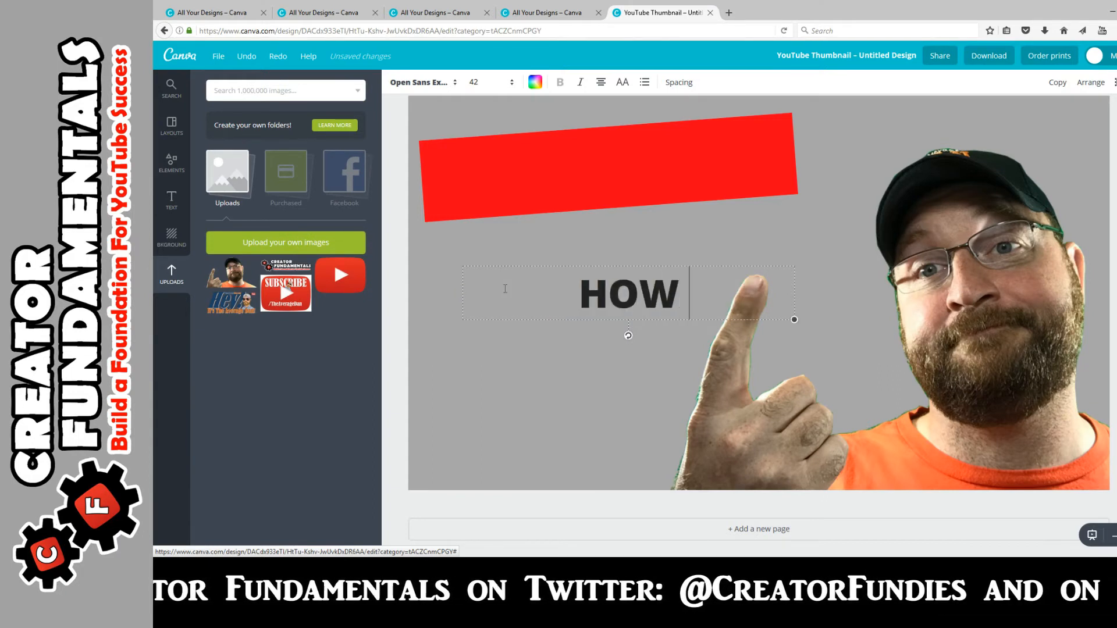
pyautogui.write(' TO')
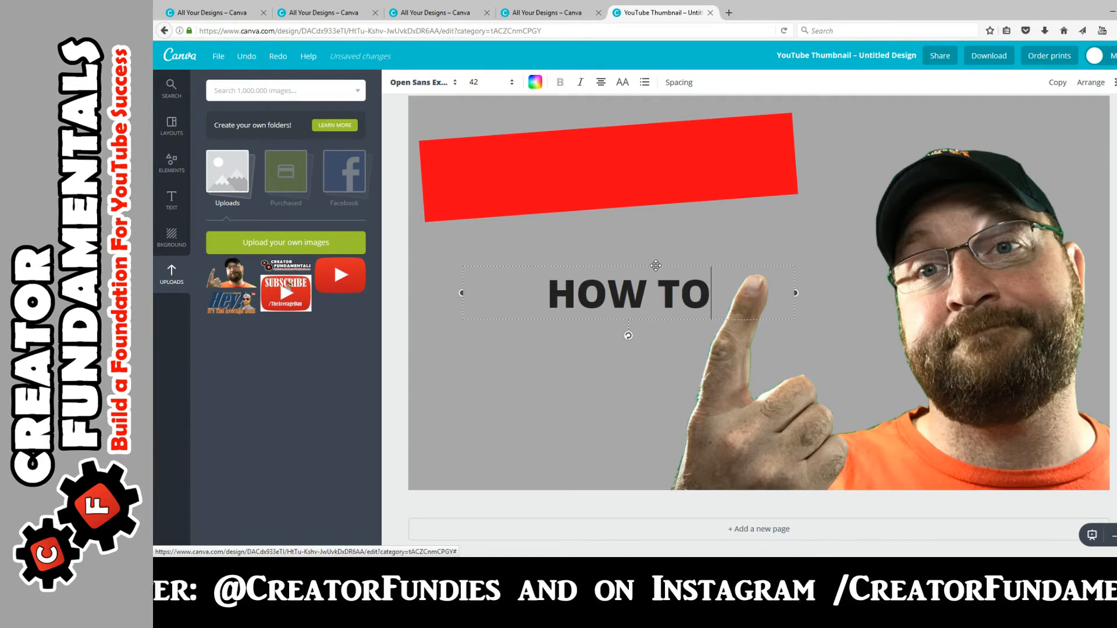
pyautogui.moveTo(712, 293); pyautogui.dragTo(524, 294)
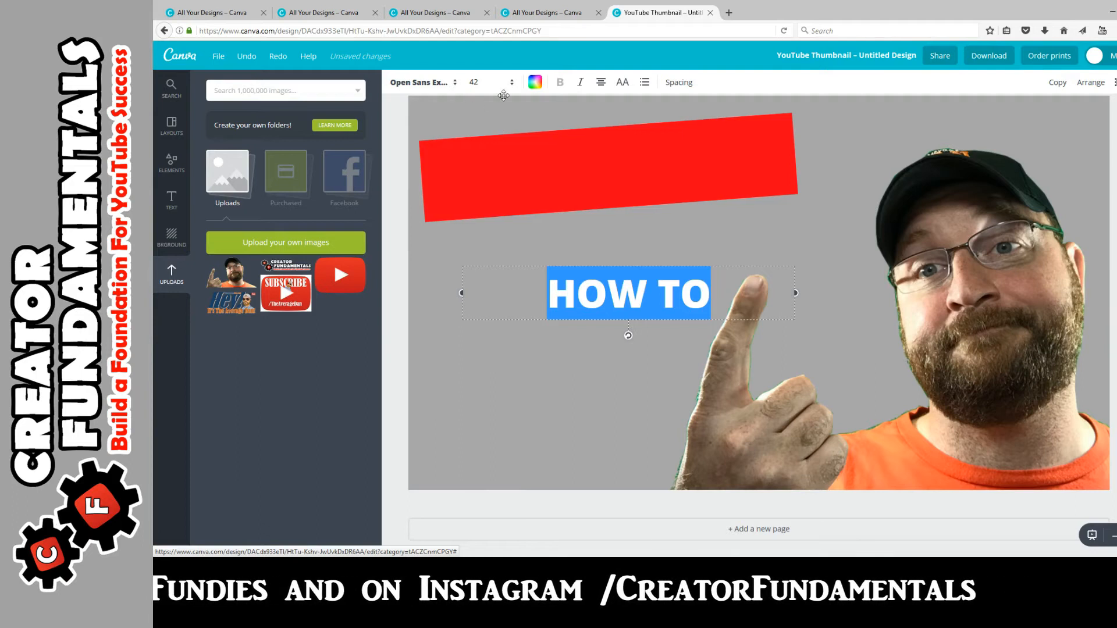
pyautogui.click(533, 83)
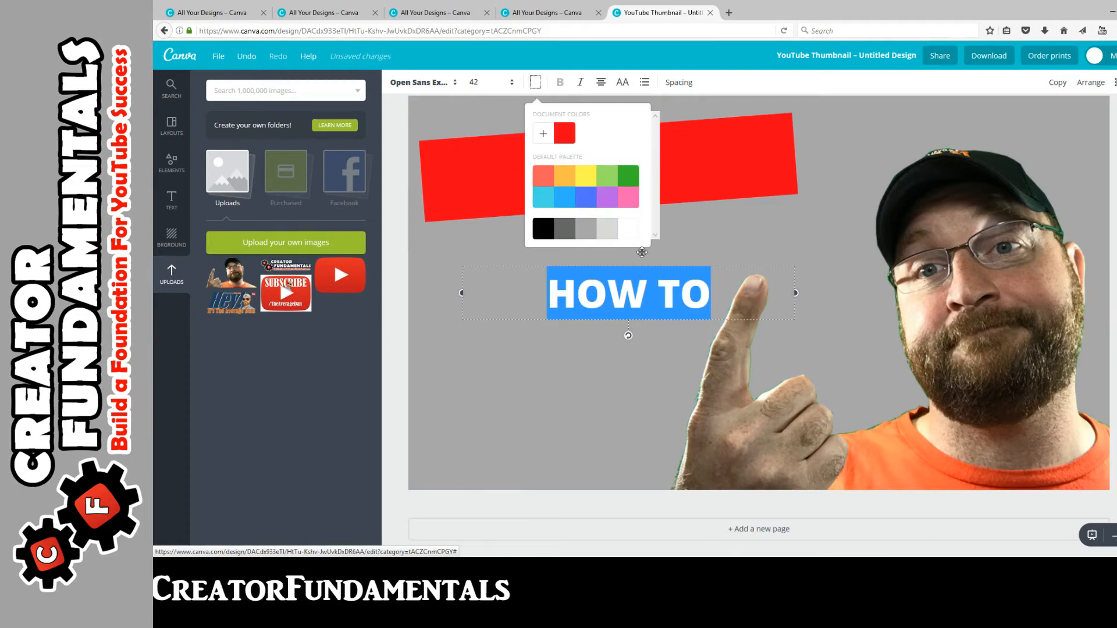
pyautogui.click(669, 282)
pyautogui.click(702, 266)
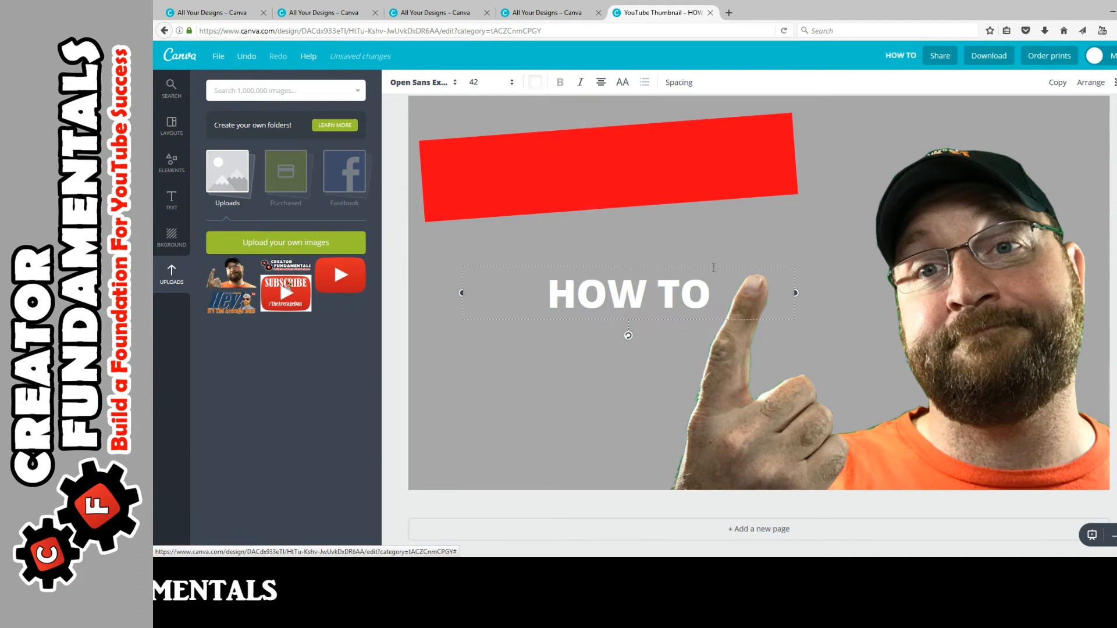
# Step: Move the HOW TO text onto the red banner and tilt it to match the banner's angle
pyautogui.moveTo(715, 263); pyautogui.dragTo(693, 137)
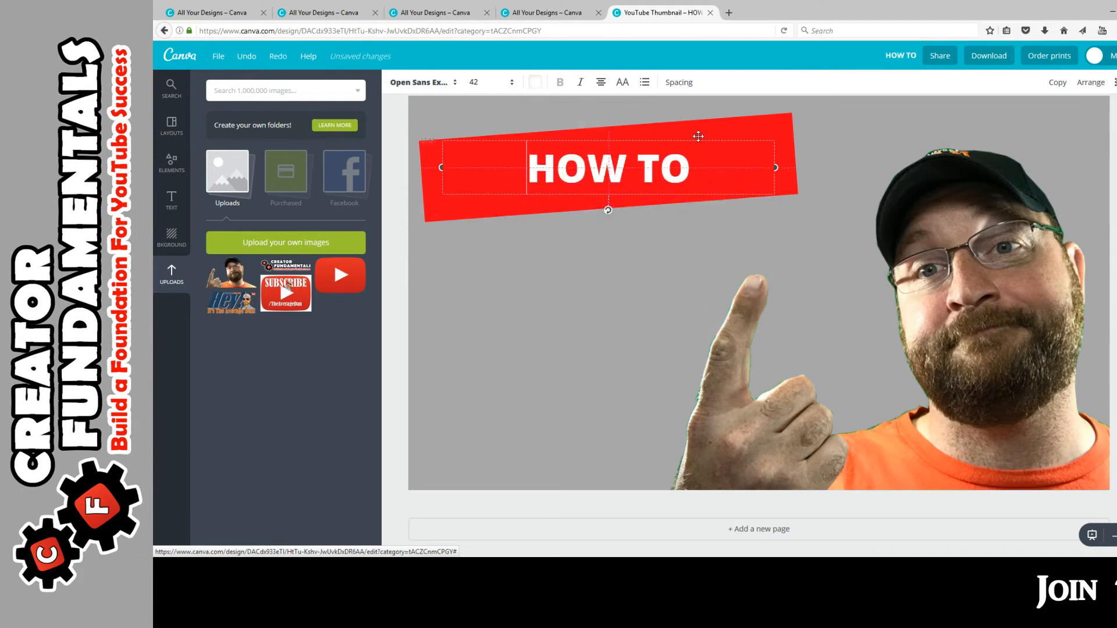
pyautogui.moveTo(613, 212); pyautogui.dragTo(618, 213)
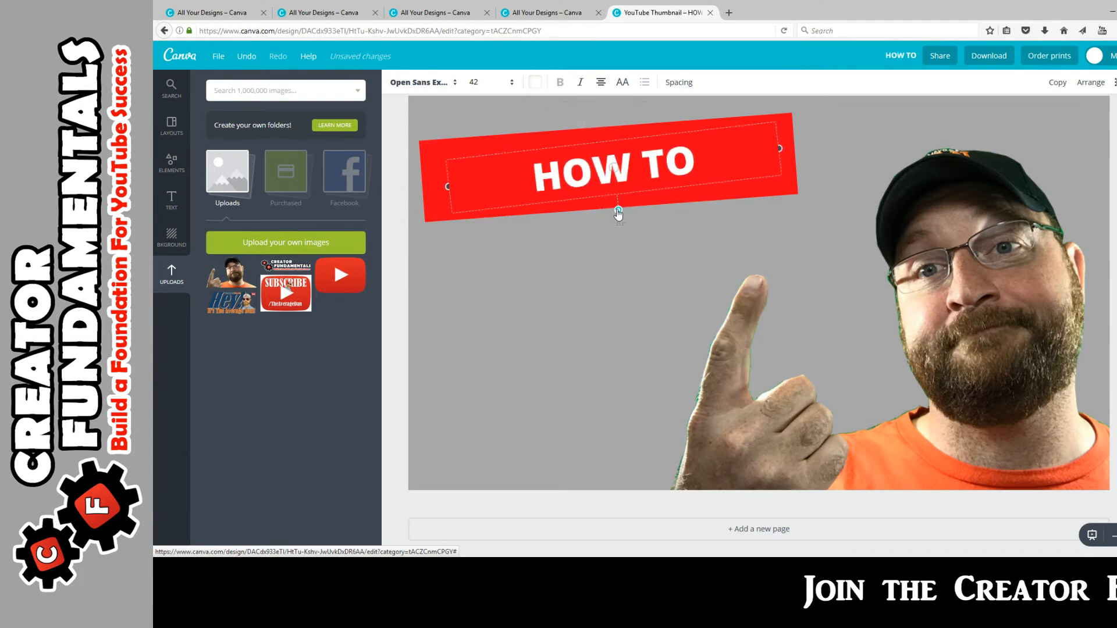
pyautogui.moveTo(694, 163); pyautogui.dragTo(540, 158)
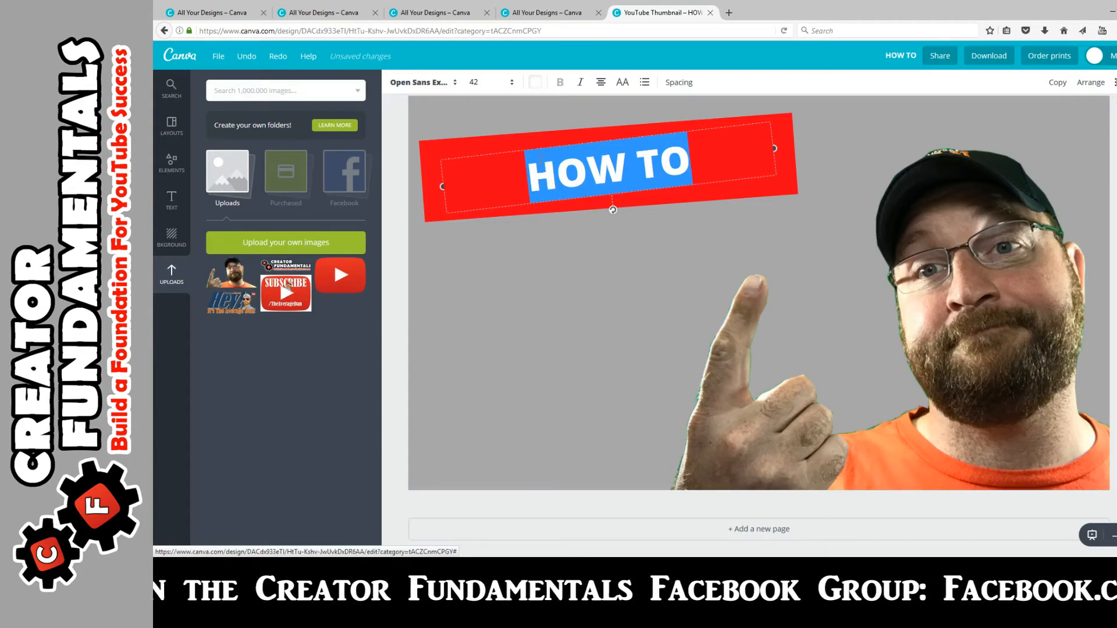
# Step: Enlarge the HOW TO text to size 56 and shift it slightly up and left
pyautogui.click(491, 82)
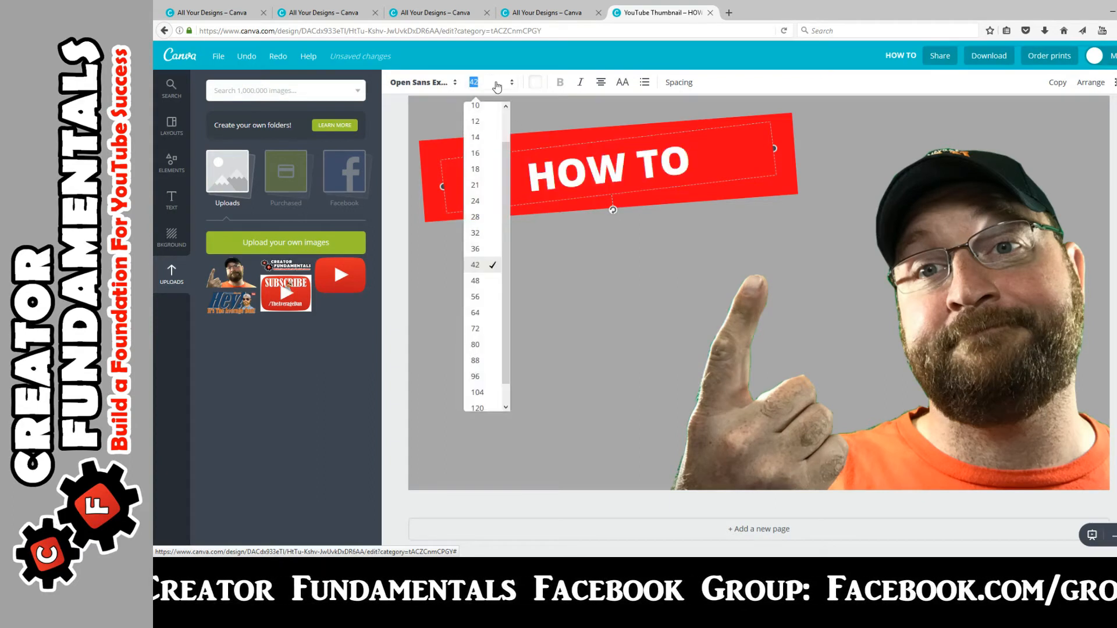
pyautogui.click(488, 297)
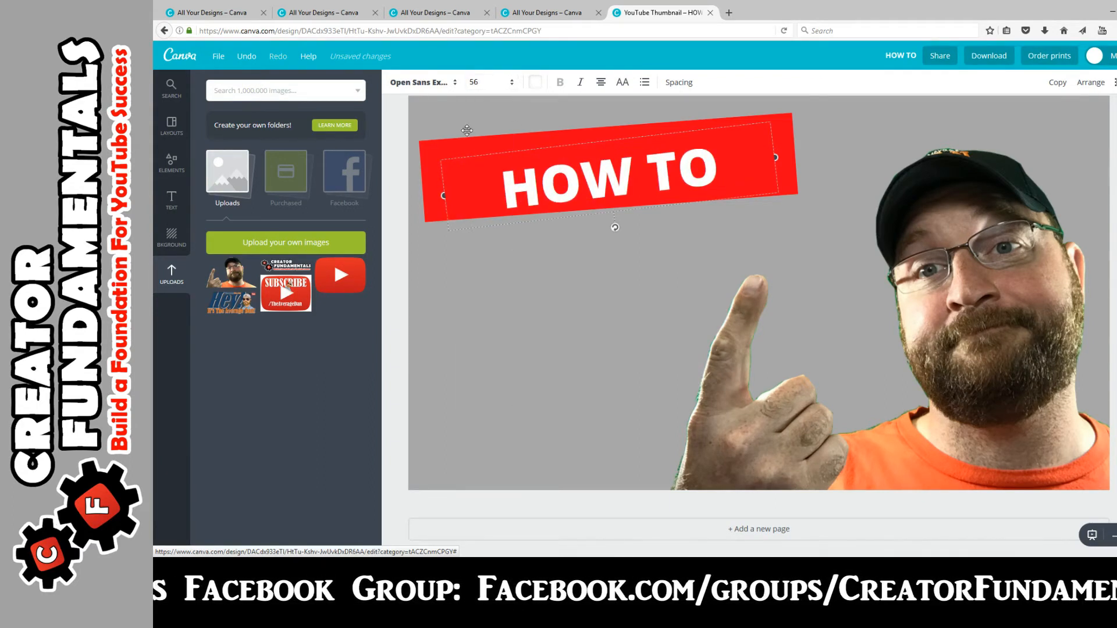
pyautogui.moveTo(622, 134); pyautogui.dragTo(558, 126)
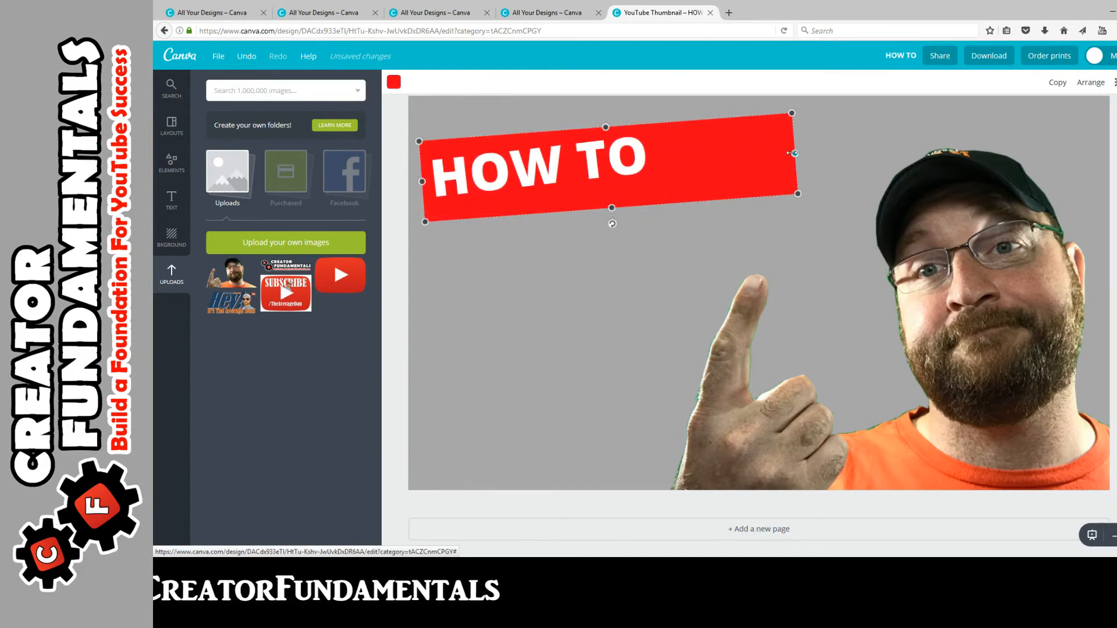
# Step: Trim the red banner's right and bottom edges to fit snugly around HOW TO
pyautogui.moveTo(723, 157); pyautogui.dragTo(661, 155)
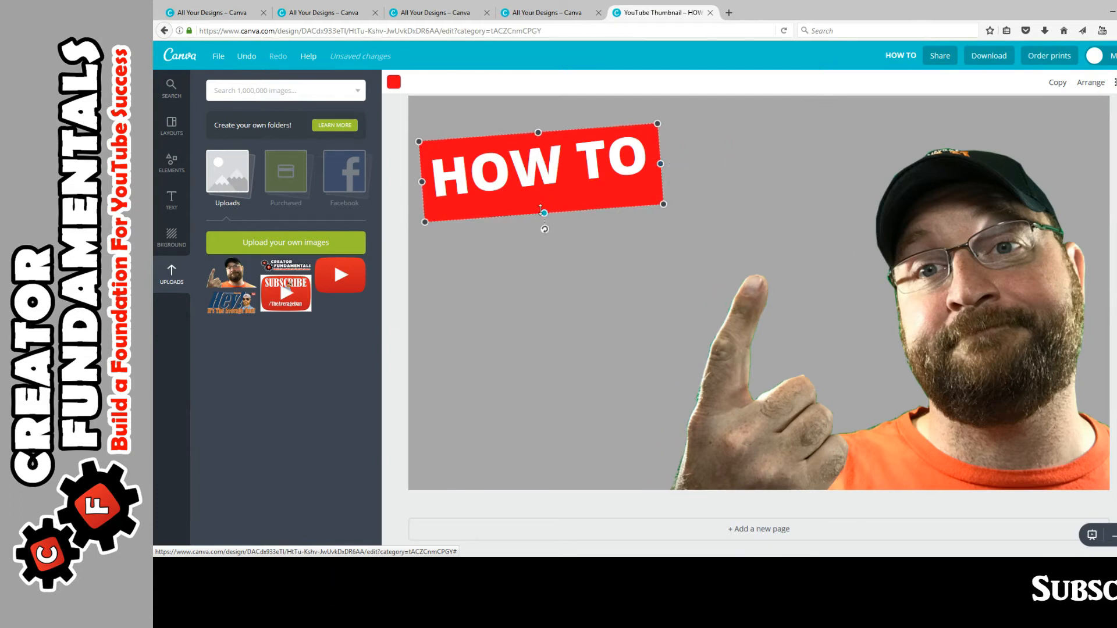
pyautogui.moveTo(540, 208); pyautogui.dragTo(546, 198)
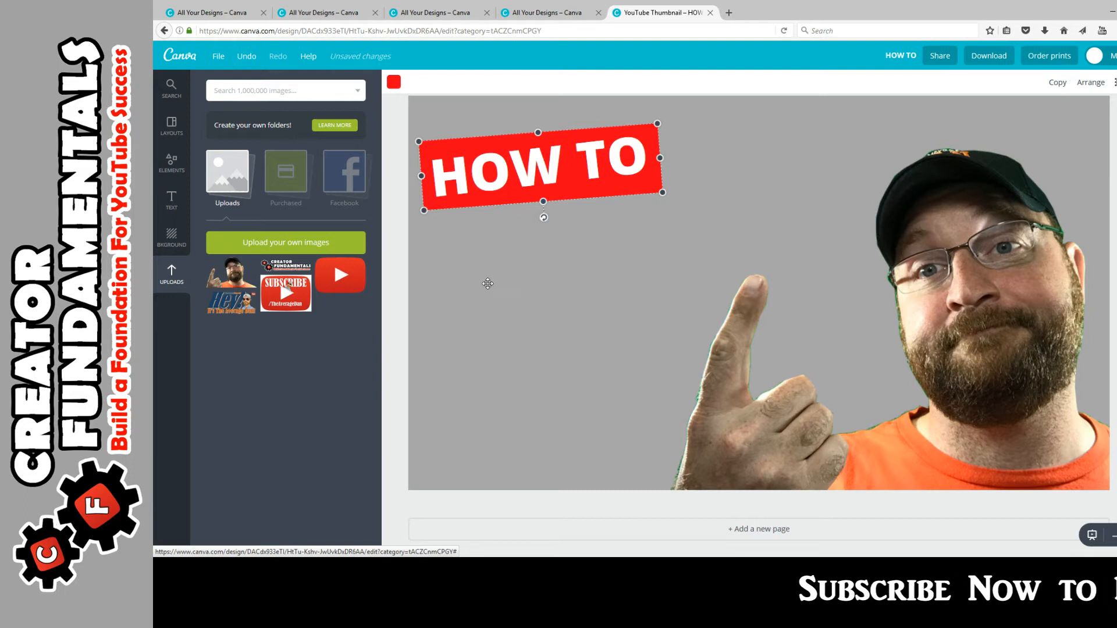
pyautogui.click(511, 200)
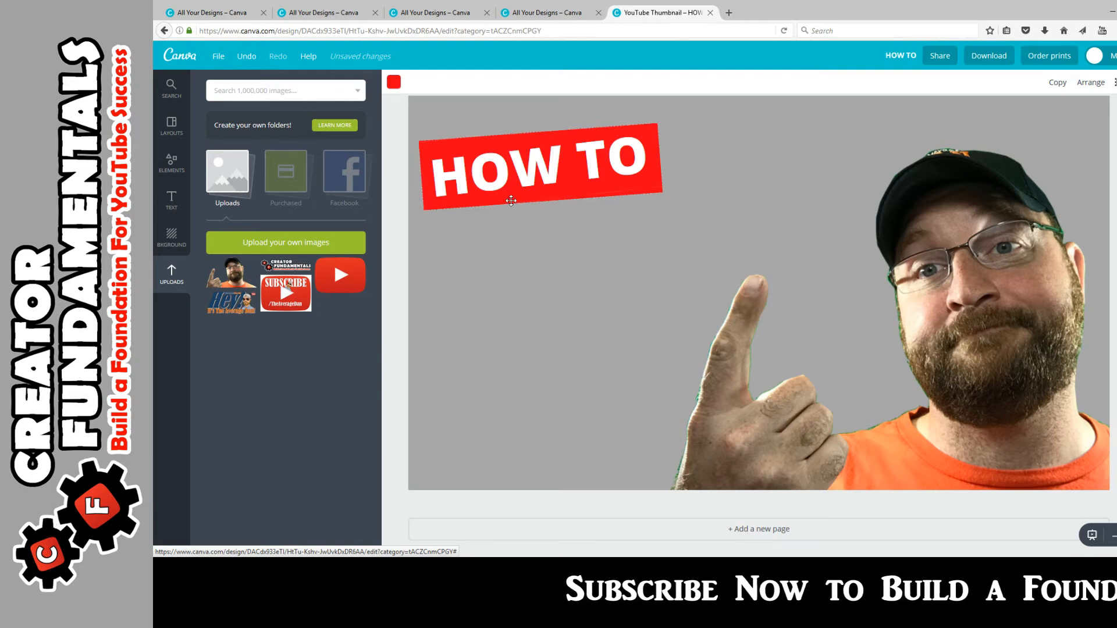
pyautogui.click(655, 206)
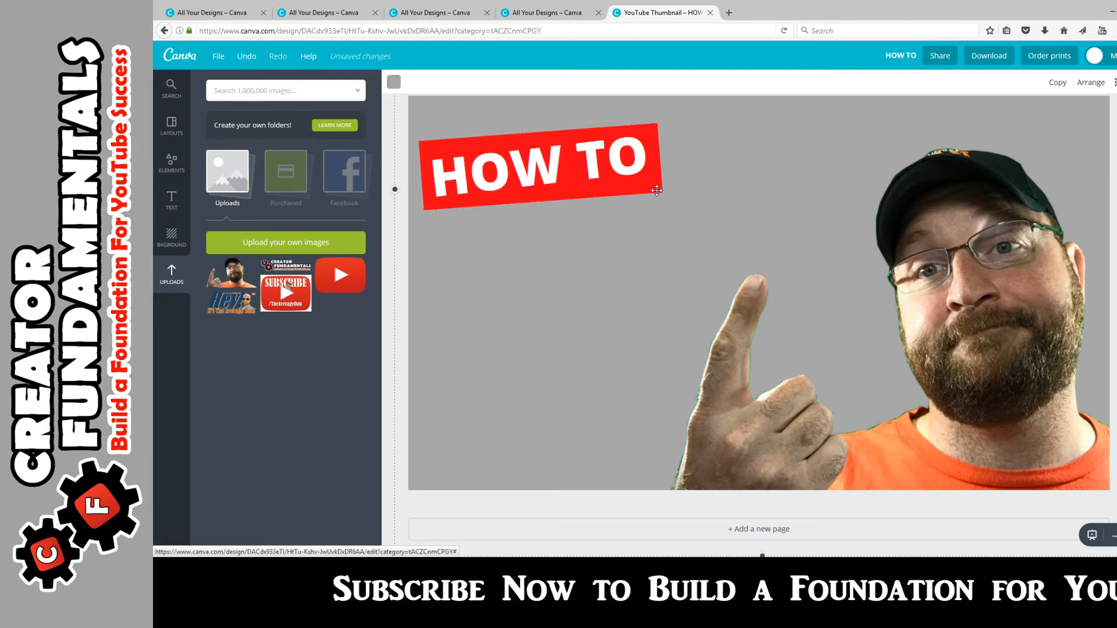
# Step: Duplicate the red banner, move the copy below HOW TO and make it level
pyautogui.click(541, 201)
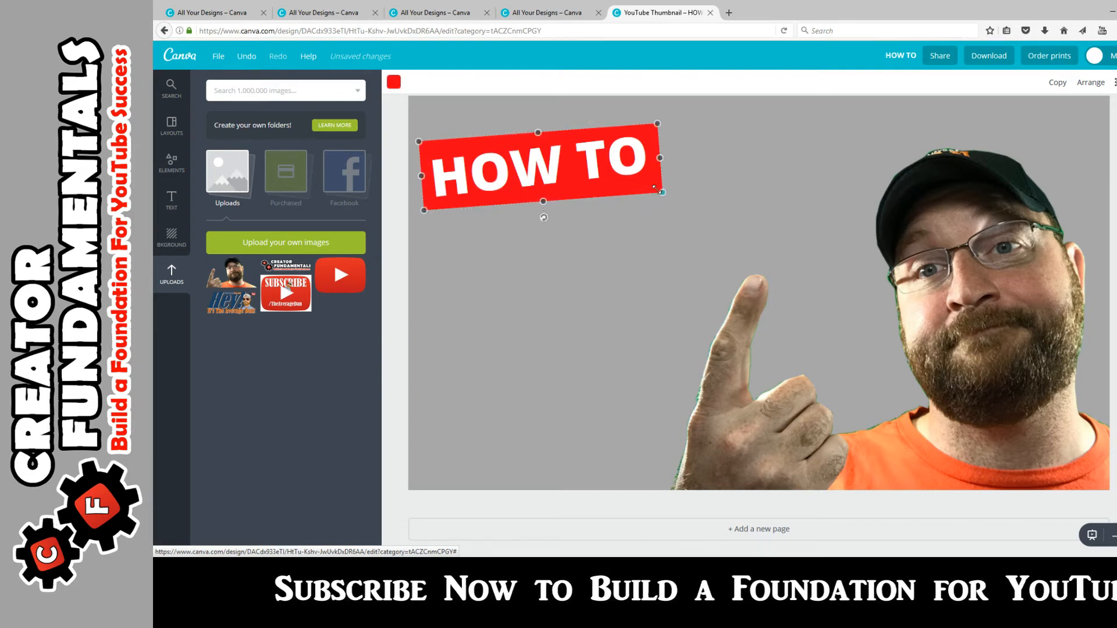
pyautogui.click(1057, 82)
pyautogui.moveTo(582, 175); pyautogui.dragTo(582, 256)
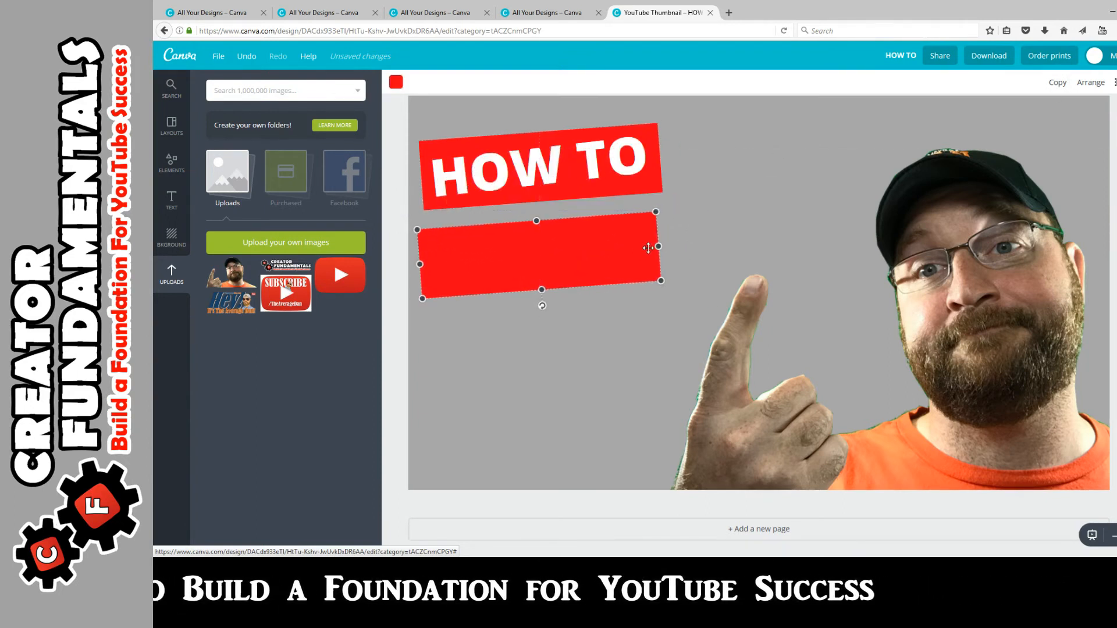
pyautogui.moveTo(660, 246); pyautogui.dragTo(691, 243)
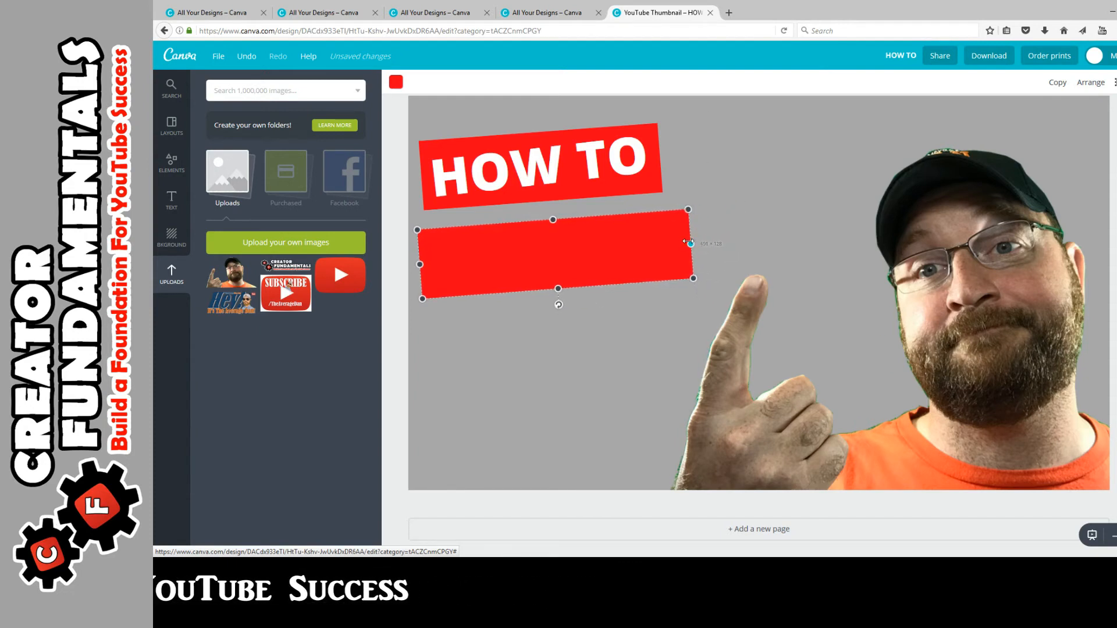
pyautogui.moveTo(559, 305); pyautogui.dragTo(556, 311)
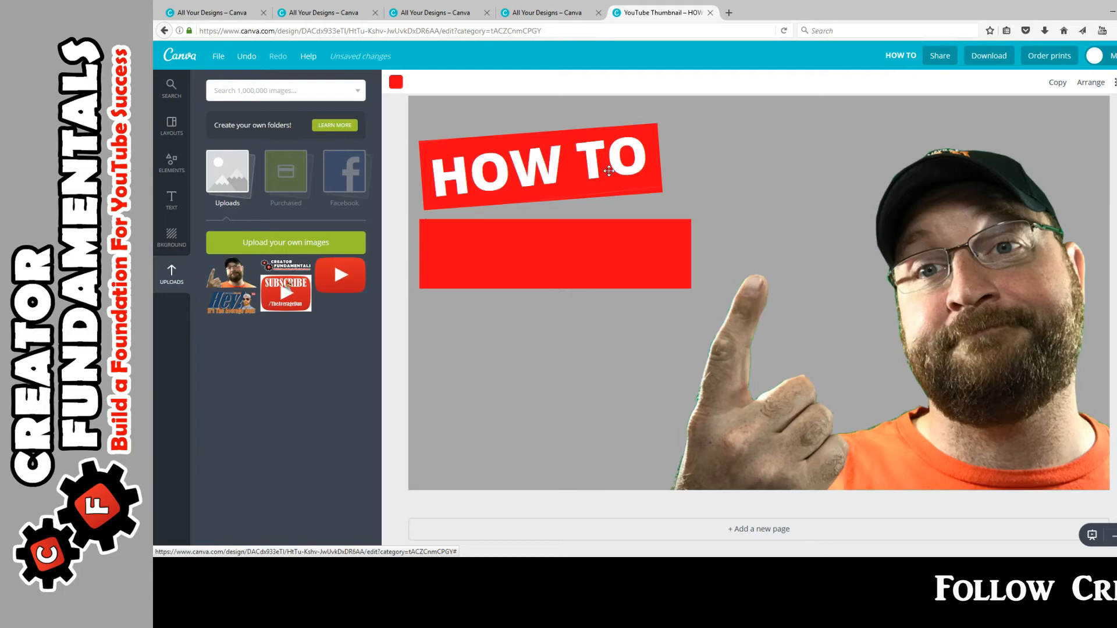
# Step: Duplicate the HOW TO text, change it to 'MAKE', and place it level on the second bar
pyautogui.click(1056, 85)
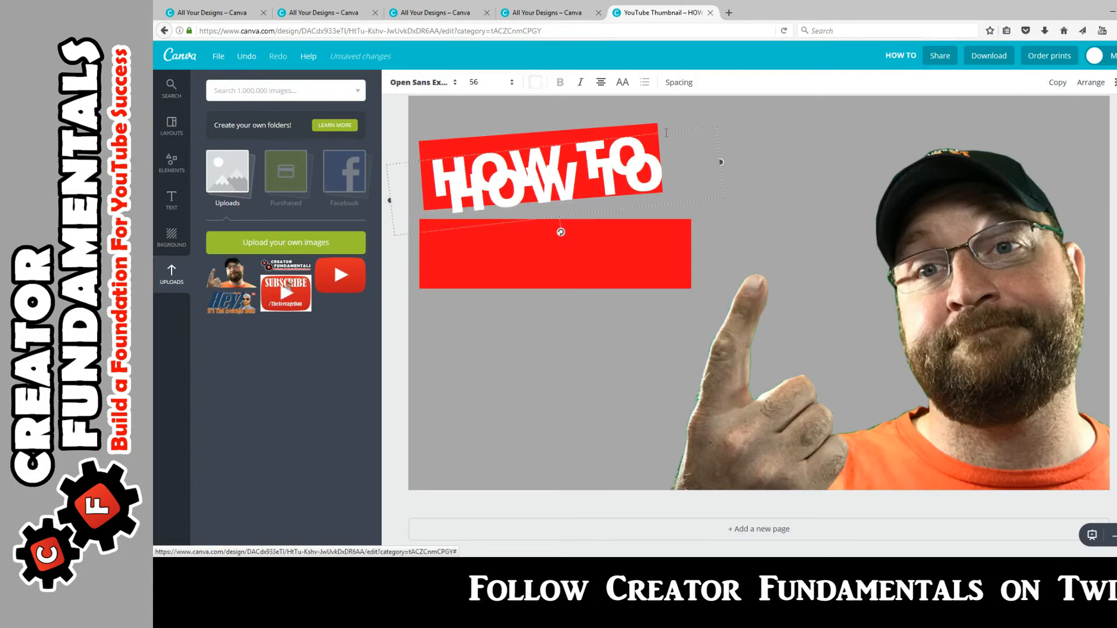
pyautogui.moveTo(667, 133); pyautogui.dragTo(651, 268)
pyautogui.moveTo(652, 299); pyautogui.dragTo(430, 335)
pyautogui.write('MAKE')
pyautogui.moveTo(546, 367); pyautogui.dragTo(539, 370)
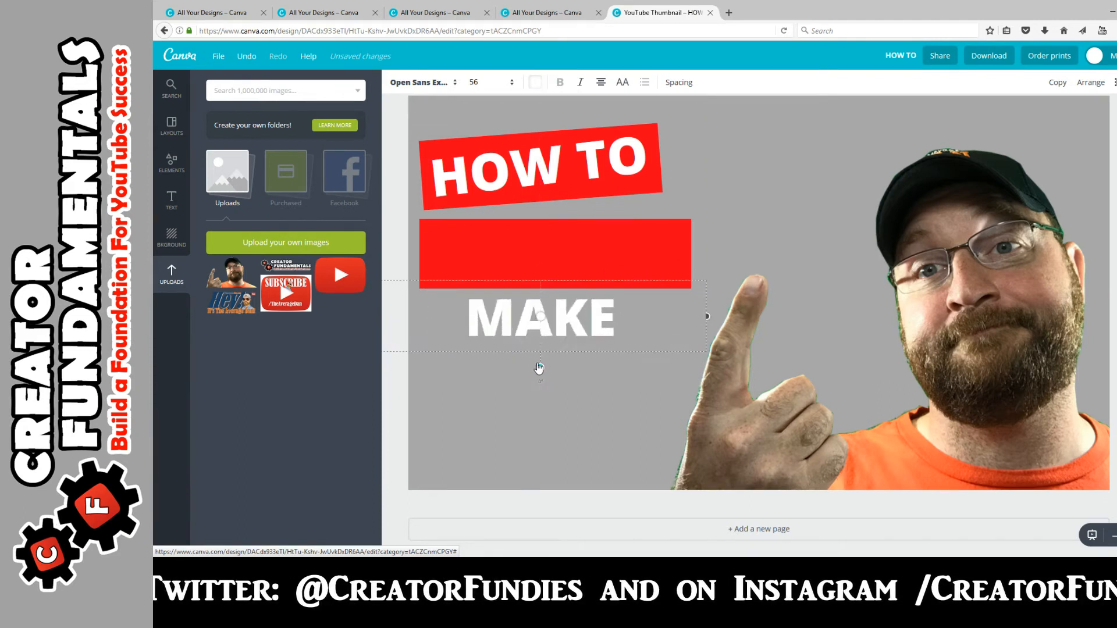
pyautogui.moveTo(559, 279); pyautogui.dragTo(530, 213)
# Step: Shrink the MAKE bar to fit the word and duplicate it as a larger third bar below
pyautogui.click(684, 276)
pyautogui.moveTo(690, 254); pyautogui.dragTo(597, 253)
pyautogui.click(1057, 82)
pyautogui.moveTo(578, 302); pyautogui.dragTo(560, 332)
pyautogui.moveTo(599, 366); pyautogui.dragTo(658, 390)
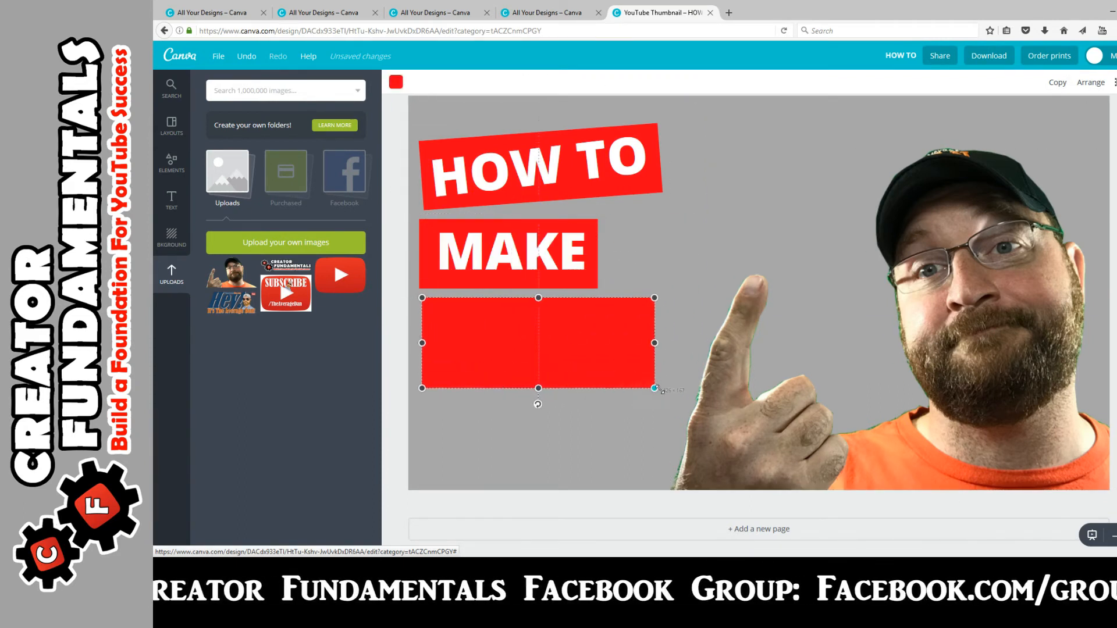
# Step: Duplicate the MAKE text onto the lower bar and retype it as 'FREE'
pyautogui.moveTo(657, 389); pyautogui.dragTo(681, 398)
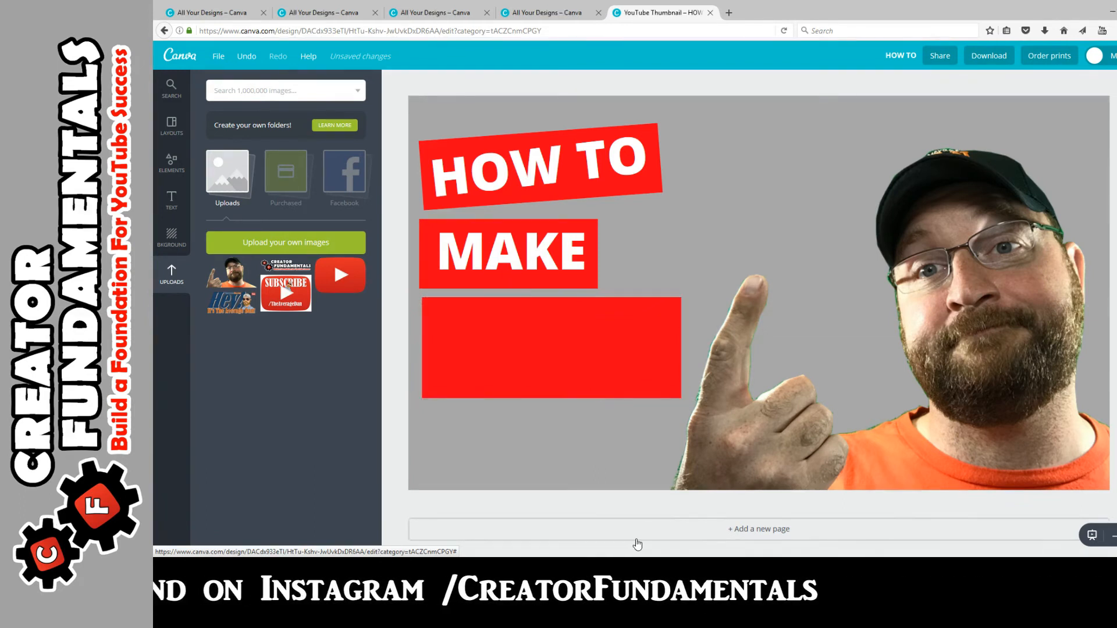
pyautogui.click(542, 255)
pyautogui.click(1057, 82)
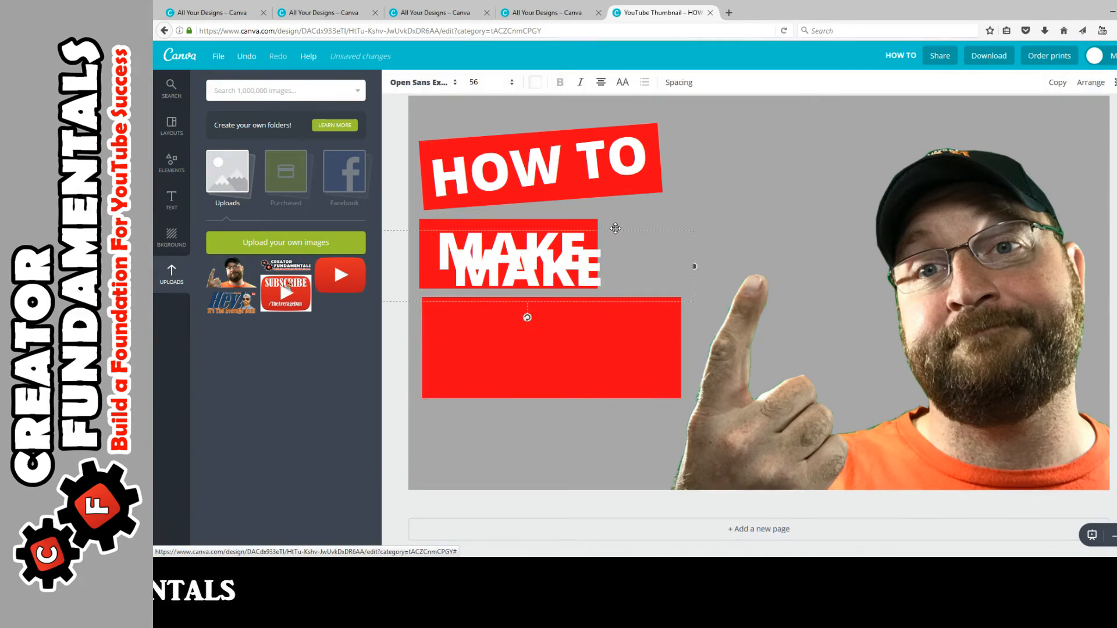
pyautogui.moveTo(598, 260); pyautogui.dragTo(597, 327)
pyautogui.doubleClick(598, 328)
pyautogui.write('FREE')
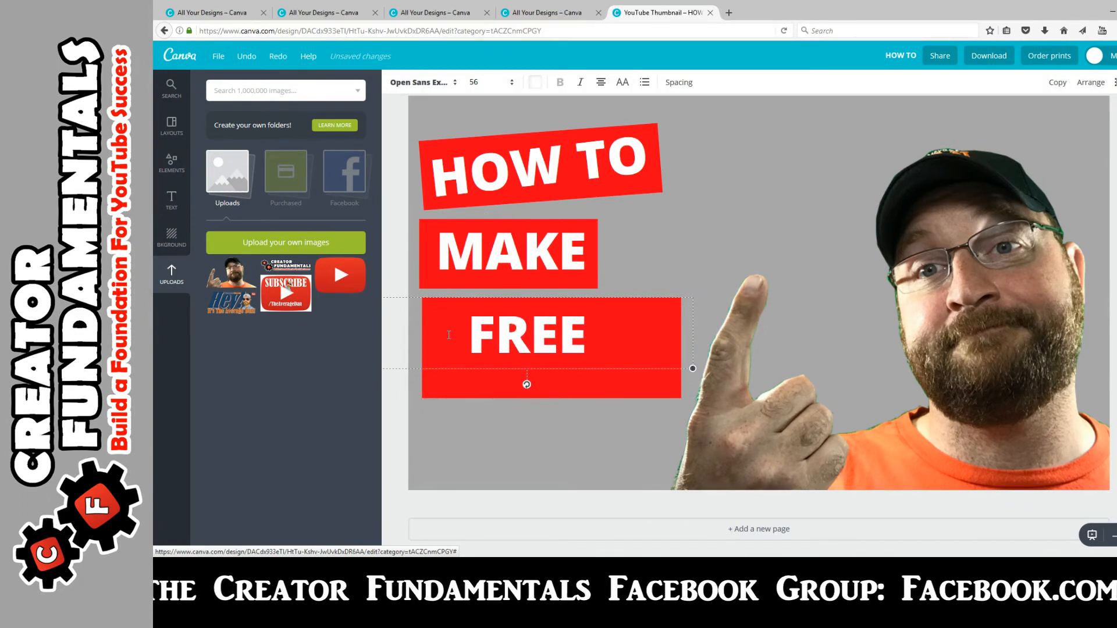
# Step: Increase the FREE text to size 96 and move it onto the third red bar
pyautogui.click(500, 82)
pyautogui.write('64')
pyautogui.press('Return')
pyautogui.click(501, 88)
pyautogui.click(492, 343)
pyautogui.click(504, 91)
pyautogui.click(492, 358)
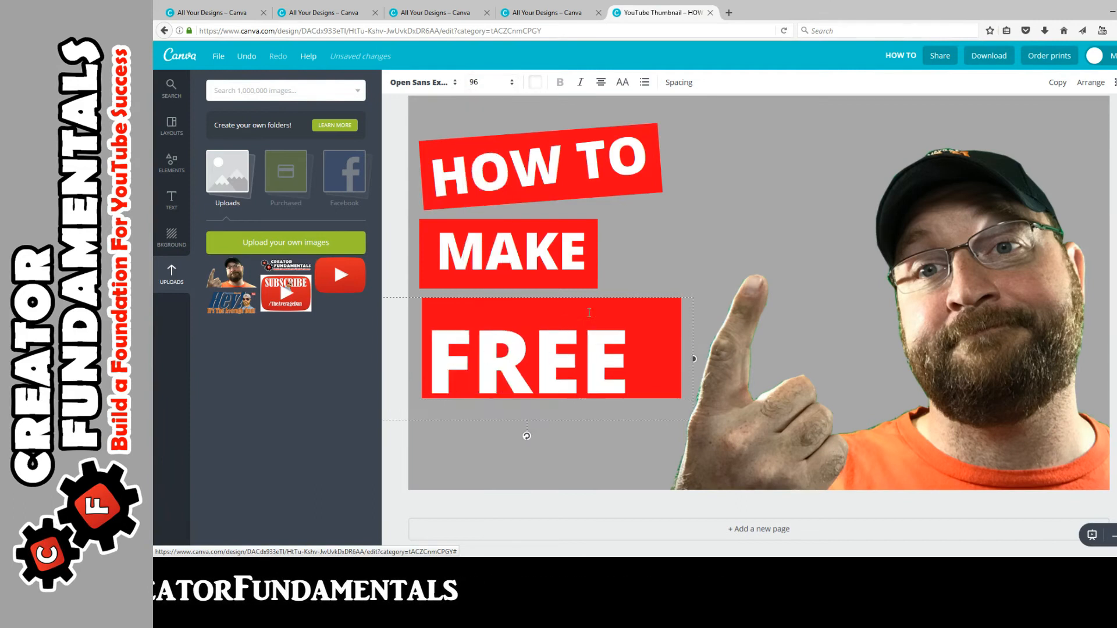
pyautogui.moveTo(662, 297); pyautogui.dragTo(881, 197)
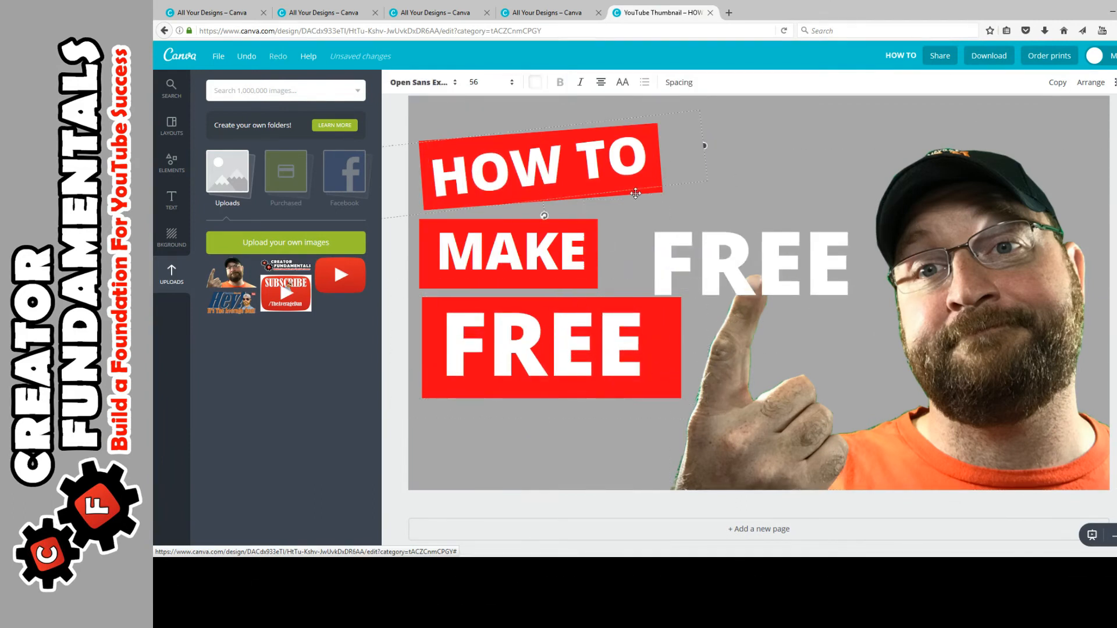